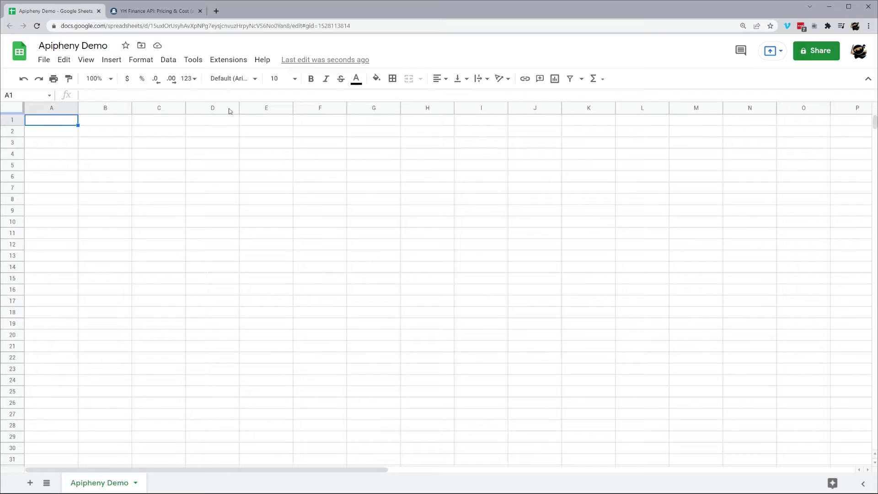
# Open Apipheny's Import API panel from Extensions and focus the empty API URL Path box.
pyautogui.click(222, 60)
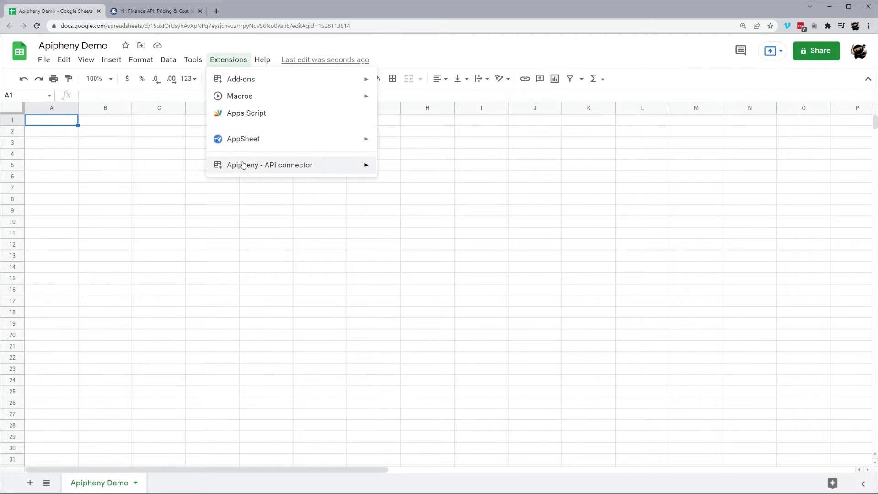
pyautogui.moveTo(242, 168)
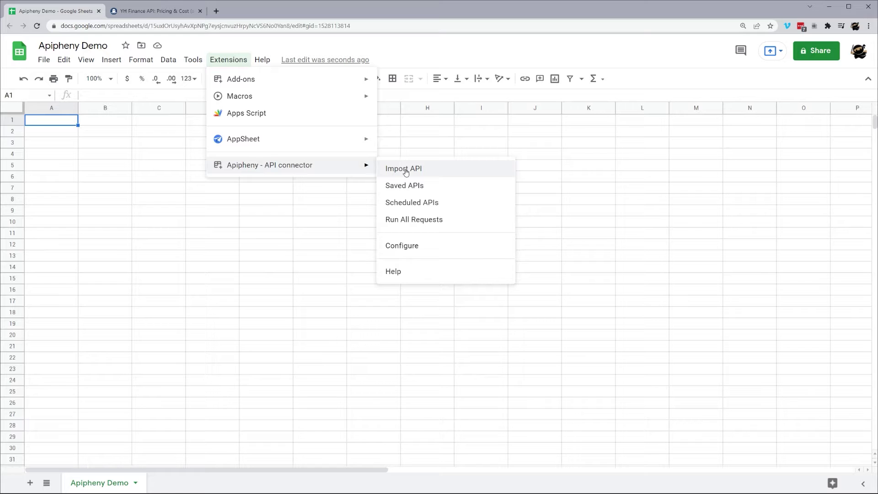
pyautogui.click(424, 173)
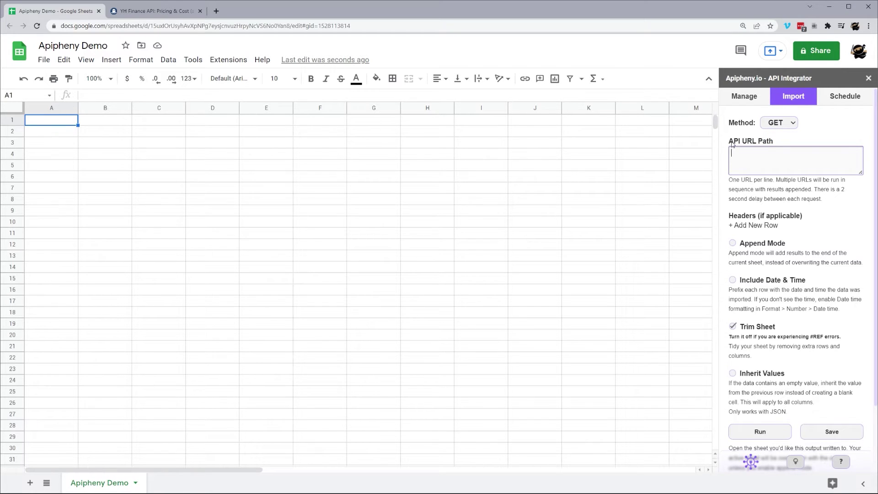
pyautogui.click(775, 151)
# Subscribe to YH Finance's free Basic $0.00/mo plan and open its Endpoints documentation.
pyautogui.click(153, 13)
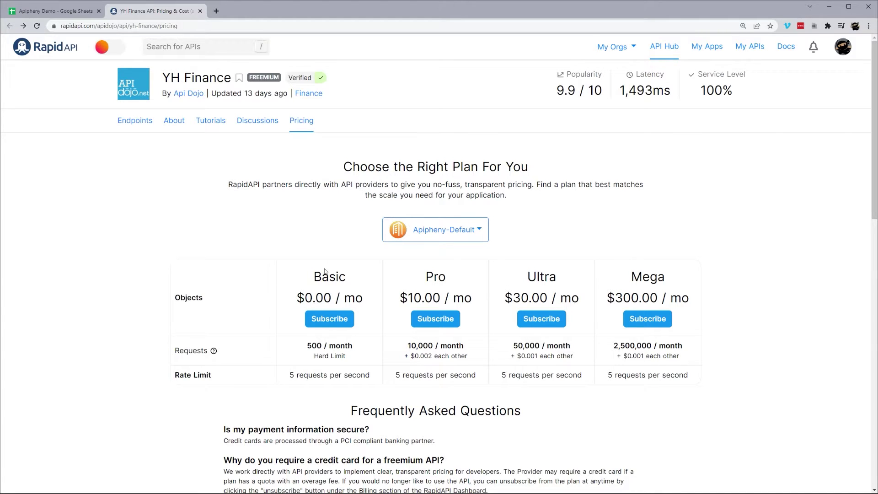
pyautogui.click(325, 320)
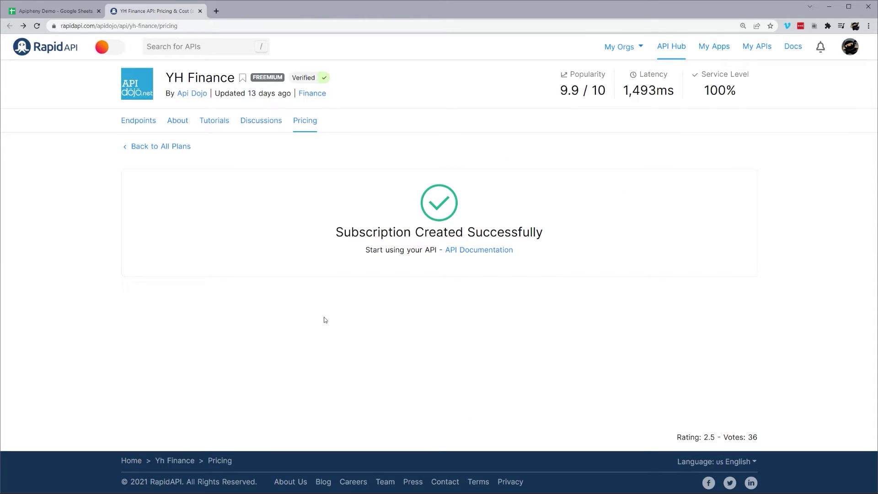
pyautogui.click(140, 122)
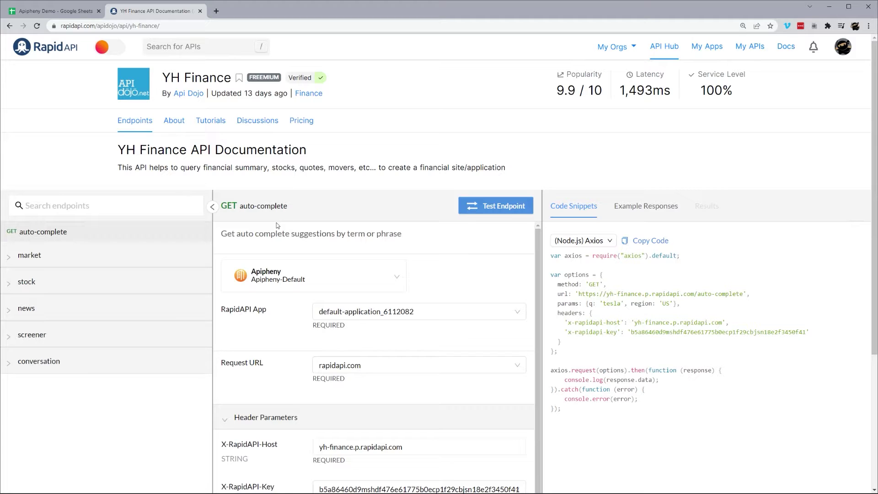
# Review the auto-complete request (host yh-finance.p.rapidapi.com, q=tesla) and browse the market endpoint group.
pyautogui.scroll(-1, 281, 222)
pyautogui.scroll(-1, 288, 285)
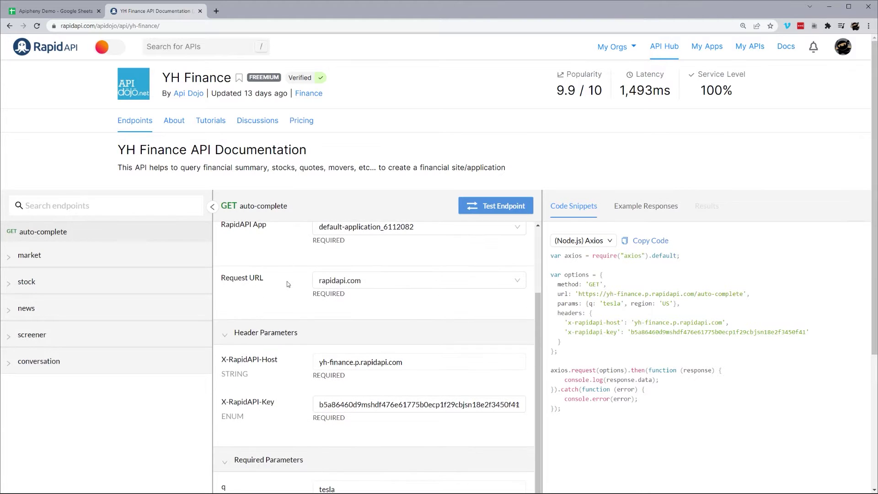
pyautogui.scroll(-1, 309, 325)
pyautogui.scroll(2, 315, 322)
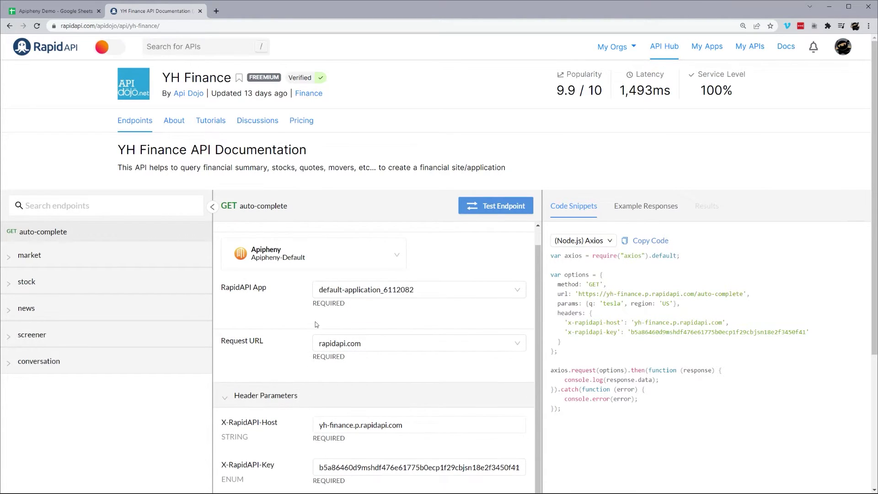
pyautogui.scroll(-2, 311, 311)
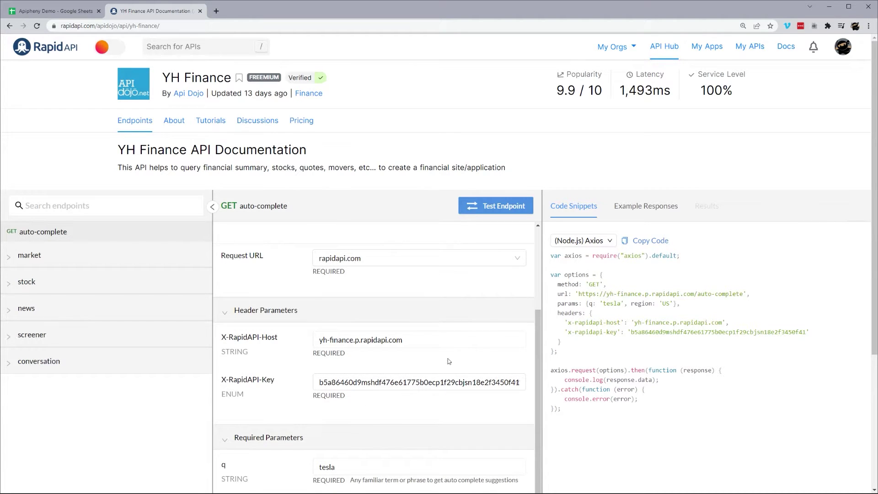
pyautogui.scroll(3, 451, 362)
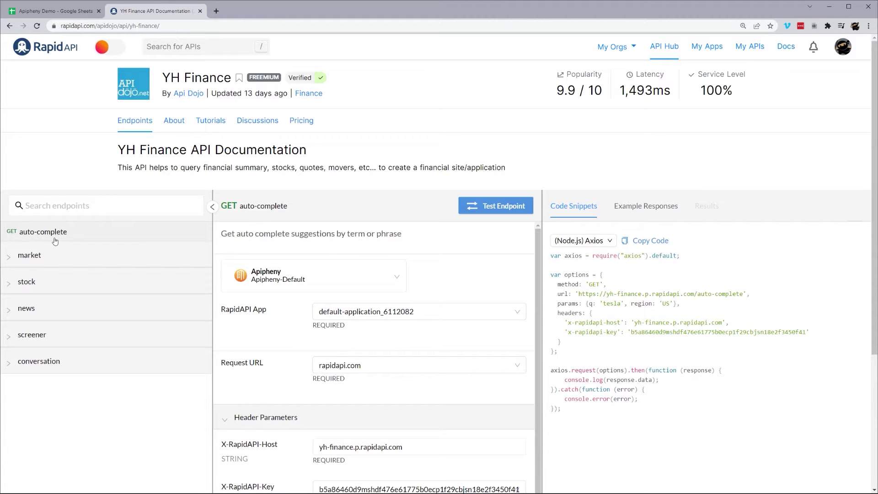
pyautogui.click(9, 260)
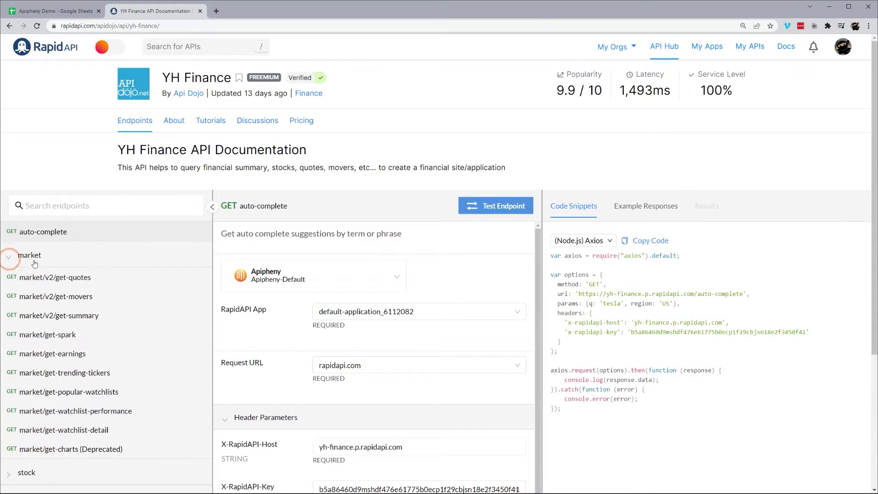
pyautogui.scroll(-2, 21, 265)
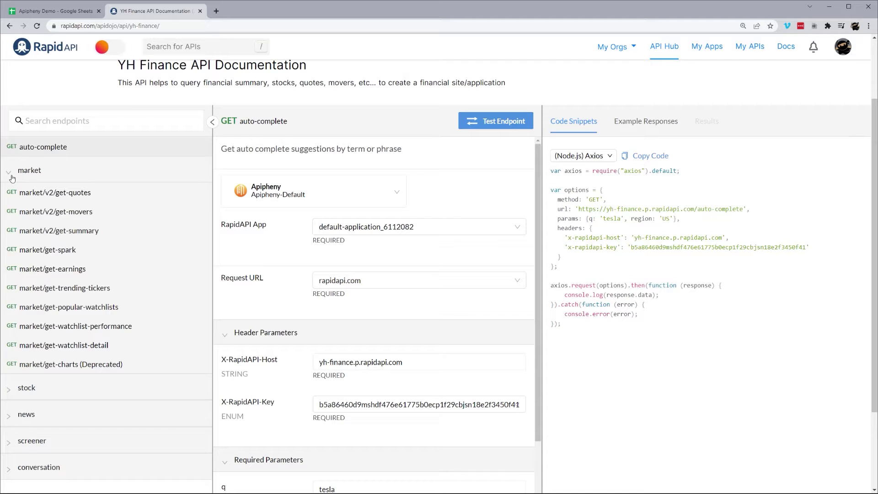
pyautogui.click(9, 173)
pyautogui.scroll(2, 59, 241)
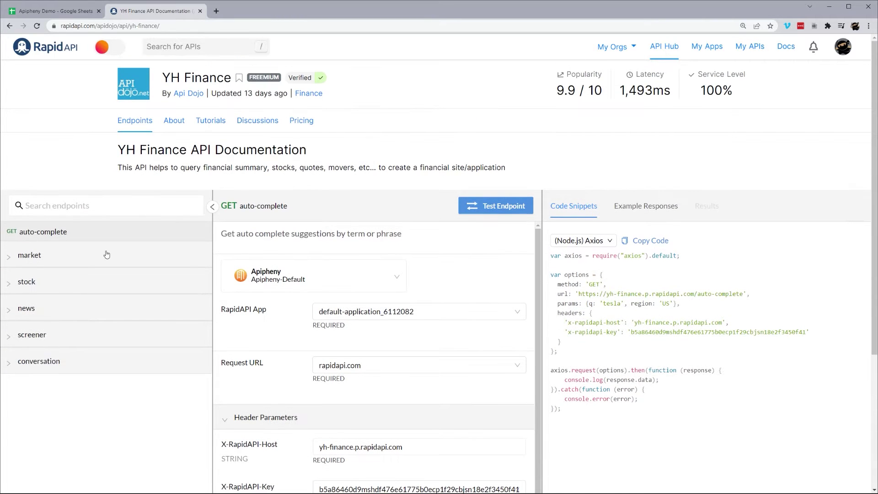
# Switch the code snippet to Shell cURL and highlight its --url and --header lines.
pyautogui.click(590, 246)
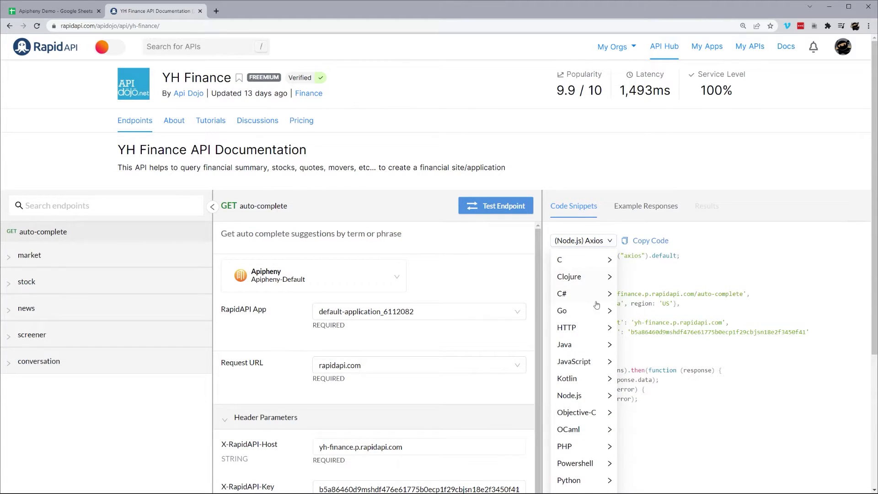
pyautogui.scroll(-1, 599, 366)
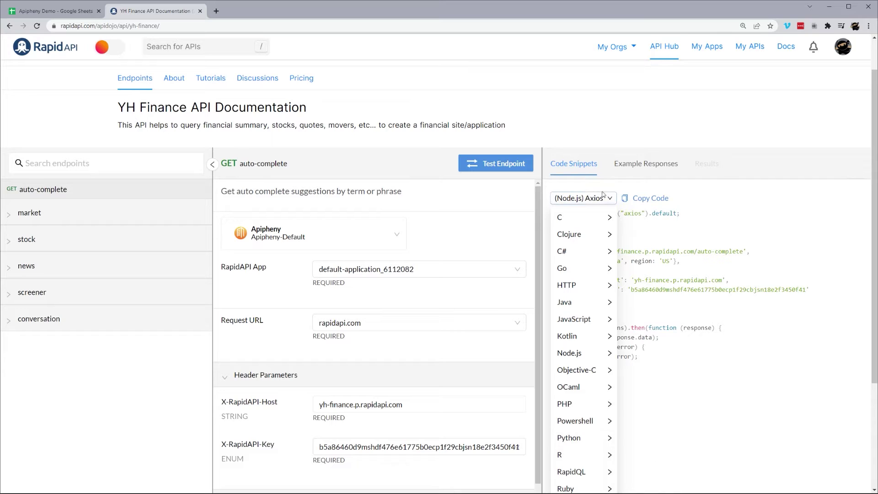
pyautogui.click(581, 201)
pyautogui.click(581, 202)
pyautogui.scroll(-2, 577, 281)
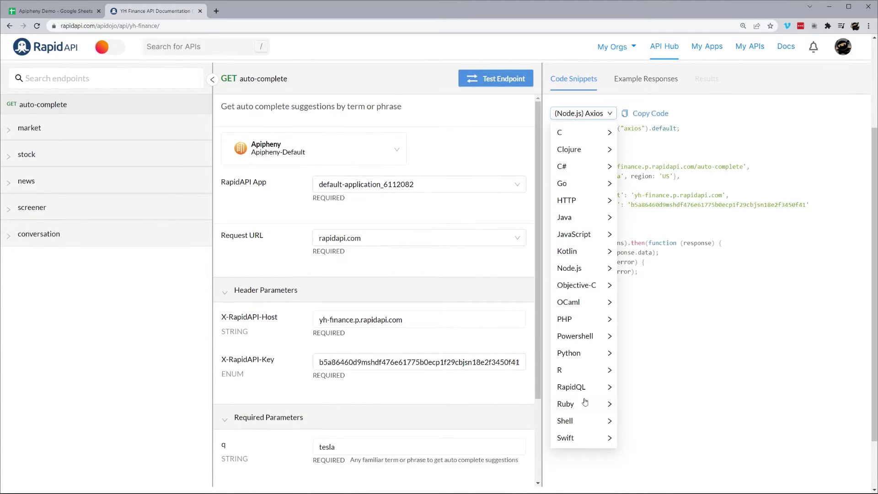
pyautogui.moveTo(590, 420)
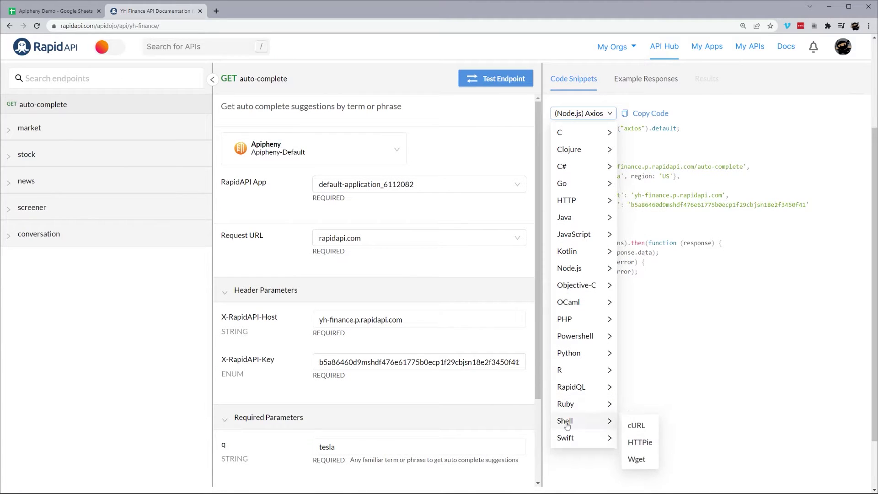
pyautogui.click(637, 426)
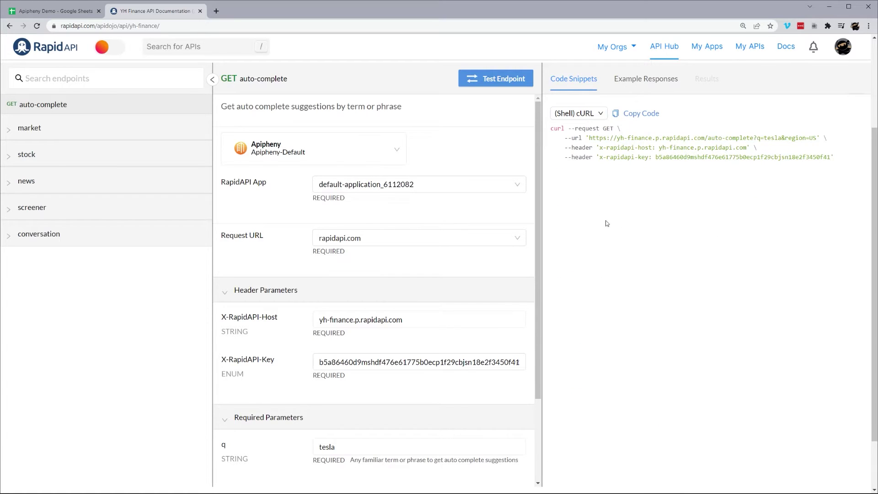
pyautogui.scroll(3, 607, 224)
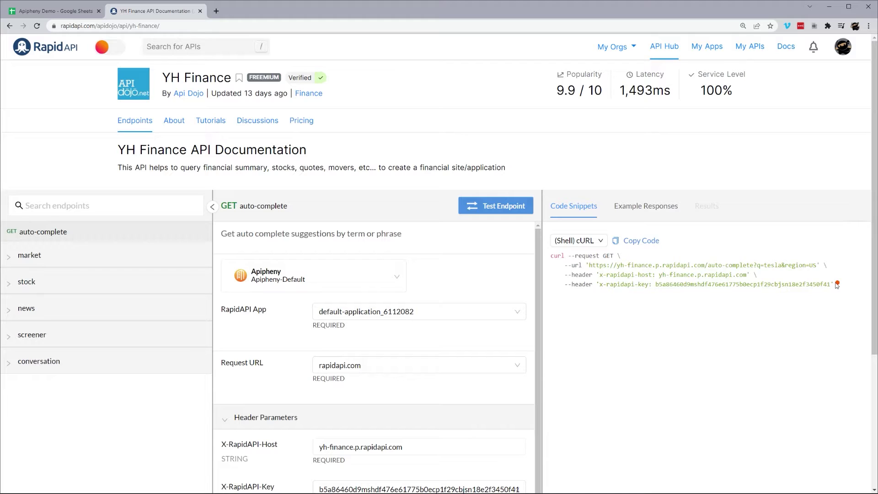
pyautogui.moveTo(837, 285); pyautogui.dragTo(565, 265)
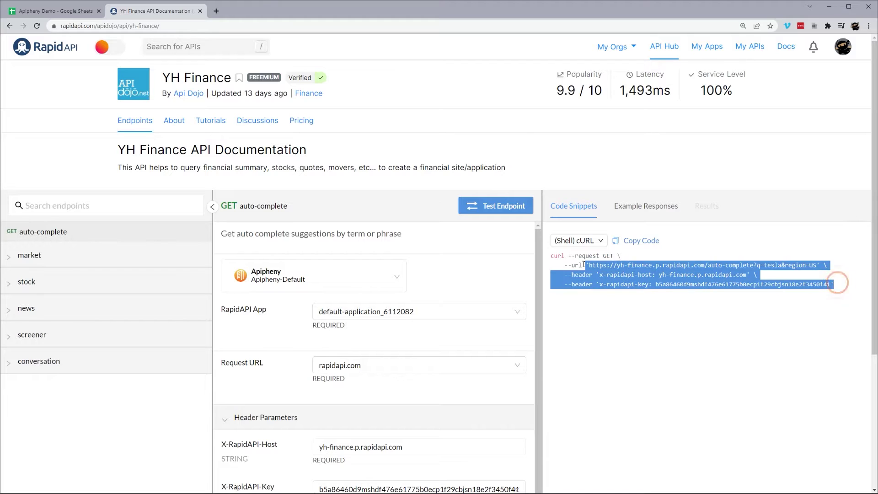
pyautogui.click(243, 244)
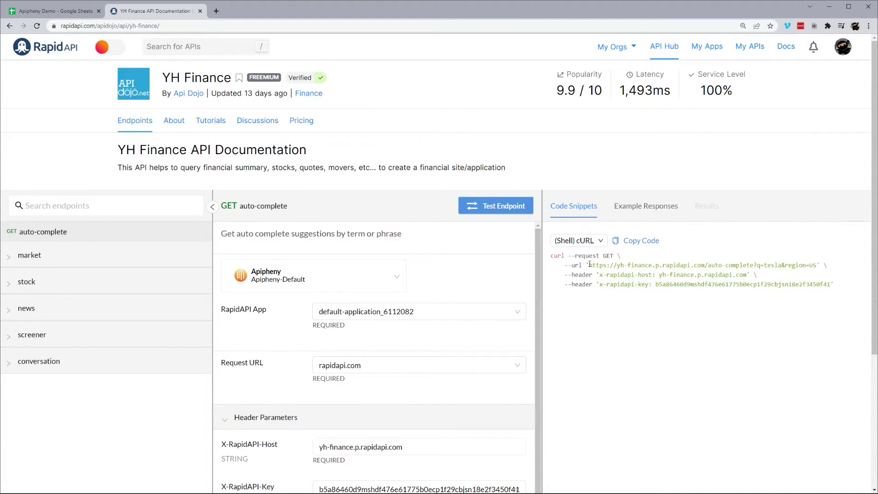
pyautogui.moveTo(589, 265); pyautogui.dragTo(819, 264)
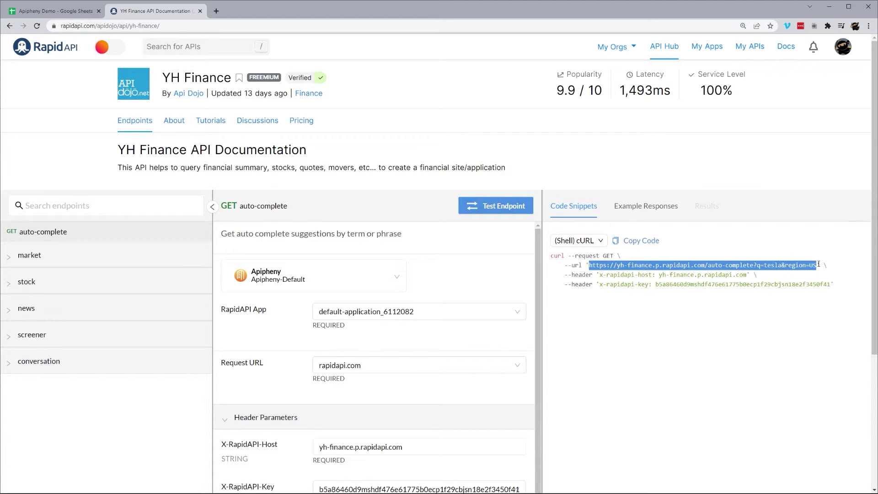
pyautogui.moveTo(601, 277); pyautogui.dragTo(750, 275)
pyautogui.doubleClick(574, 274)
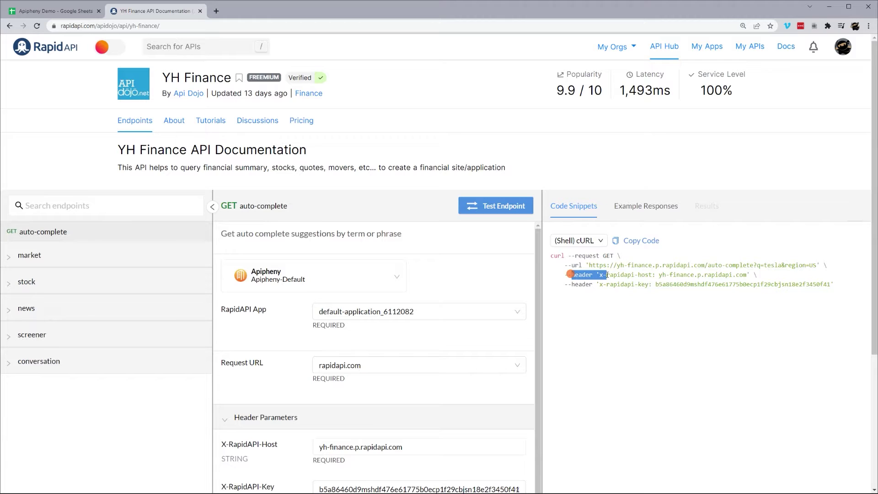
pyautogui.click(592, 274)
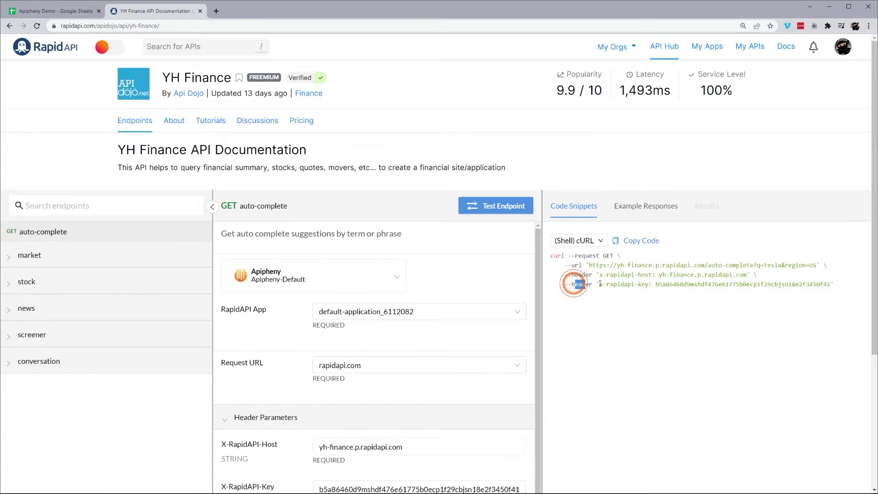
pyautogui.moveTo(599, 284); pyautogui.dragTo(732, 284)
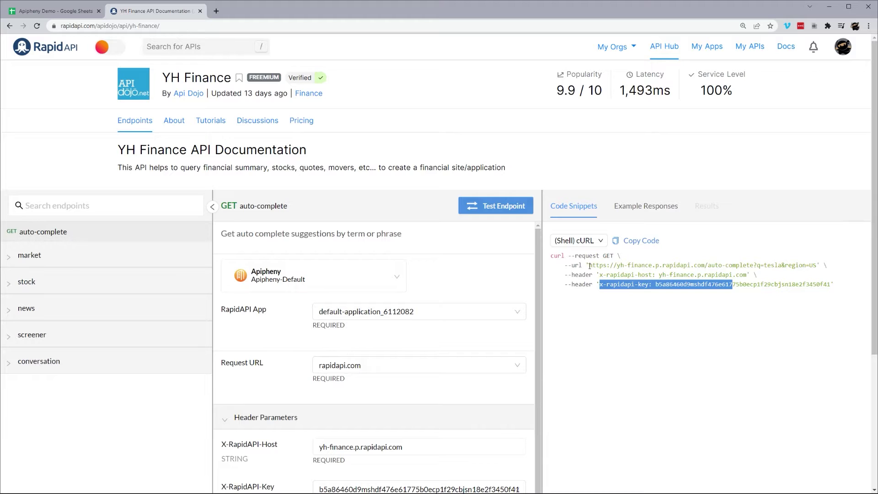
pyautogui.moveTo(589, 266); pyautogui.dragTo(818, 265)
pyautogui.hotkey('ctrl', 'c')
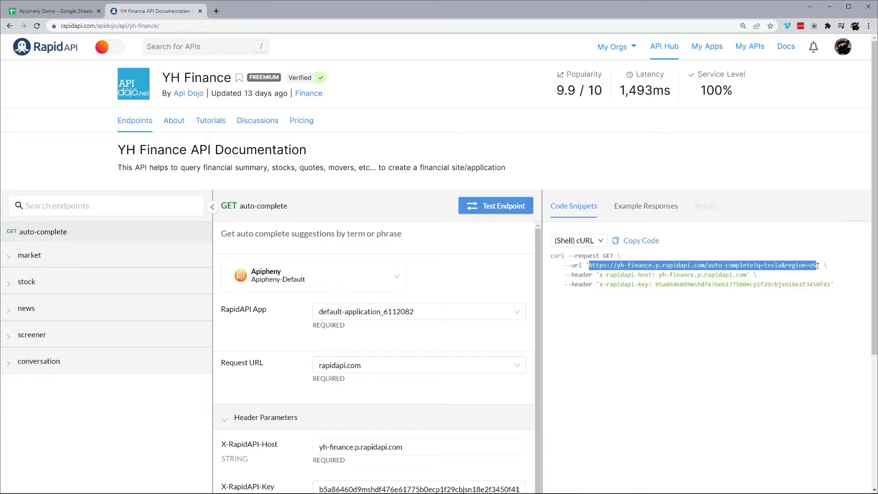
# Paste the tesla auto-complete URL into API URL Path, then select the x-rapidapi-host header name.
pyautogui.click(40, 11)
pyautogui.click(751, 157)
pyautogui.hotkey('ctrl', 'v')
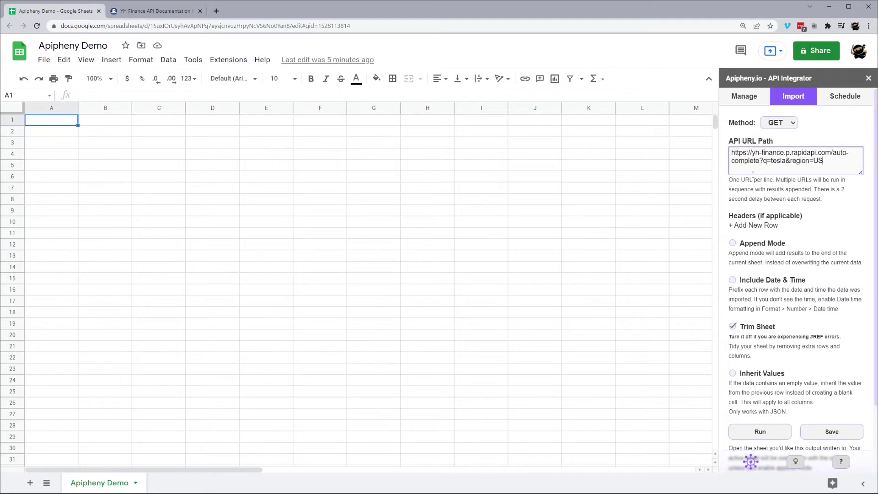
pyautogui.click(158, 11)
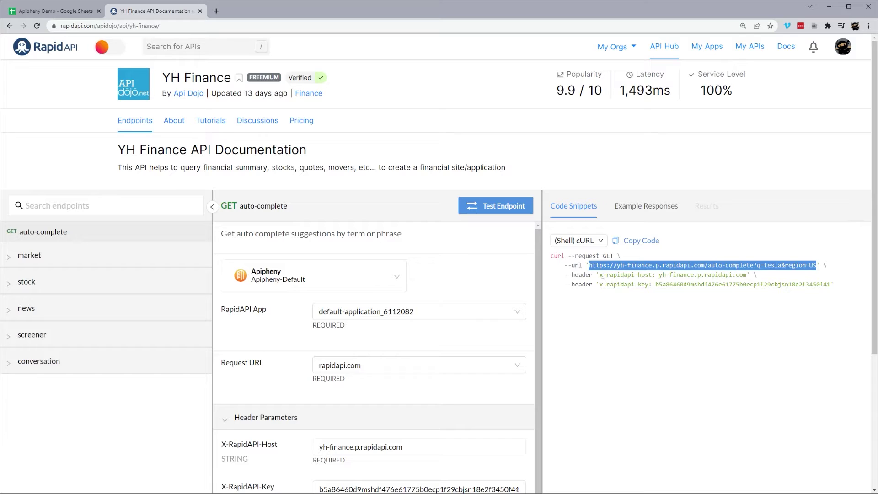
pyautogui.moveTo(600, 275); pyautogui.dragTo(651, 277)
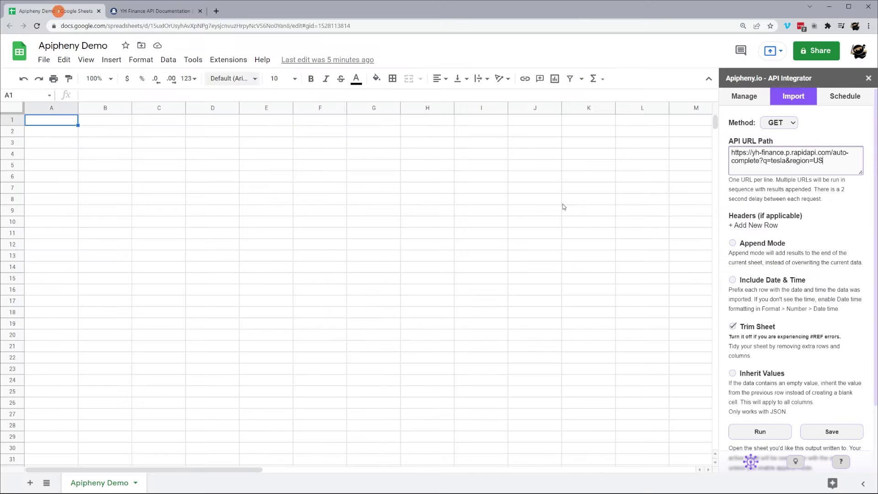
# Add two header rows and fill the first with x-rapidapi-host = yh-finance.p.rapidapi.com.
pyautogui.click(53, 11)
pyautogui.click(757, 225)
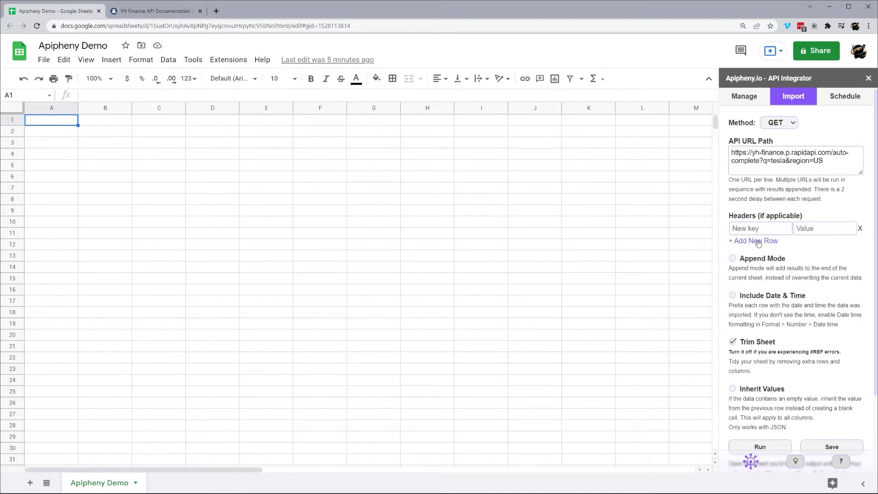
pyautogui.click(757, 240)
pyautogui.click(754, 229)
pyautogui.write('x-rapidapi-host')
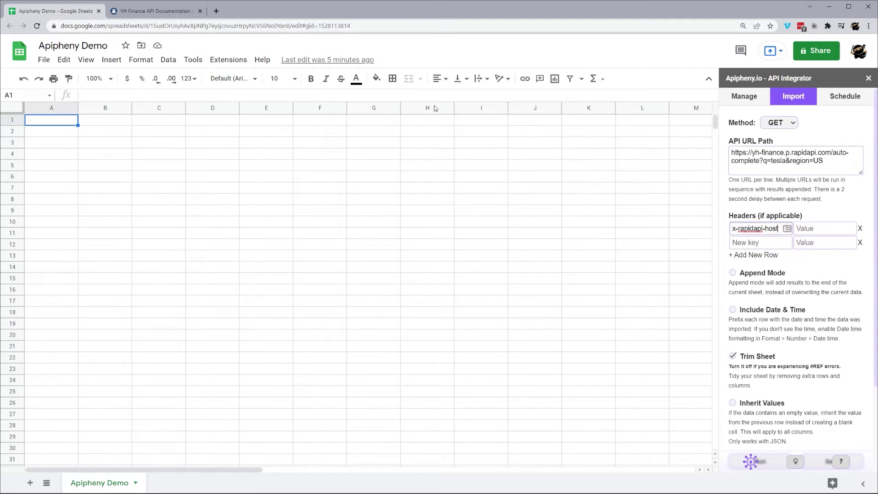
pyautogui.click(172, 11)
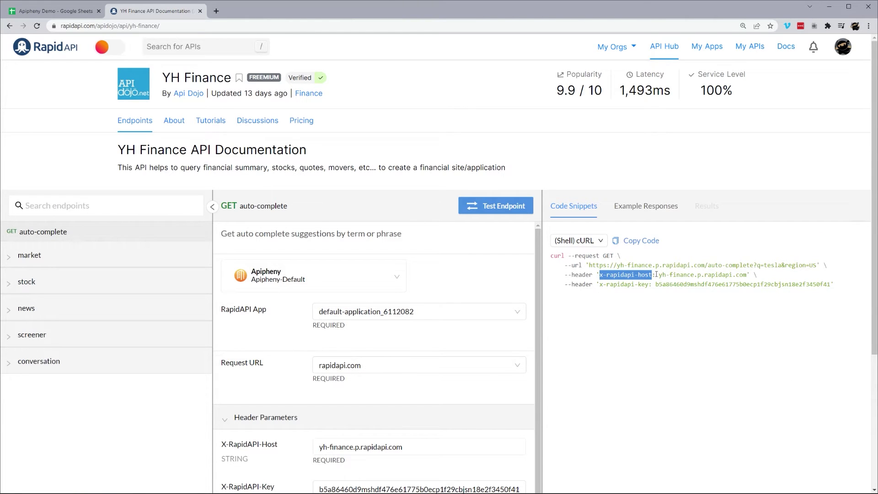
pyautogui.moveTo(659, 275); pyautogui.dragTo(745, 273)
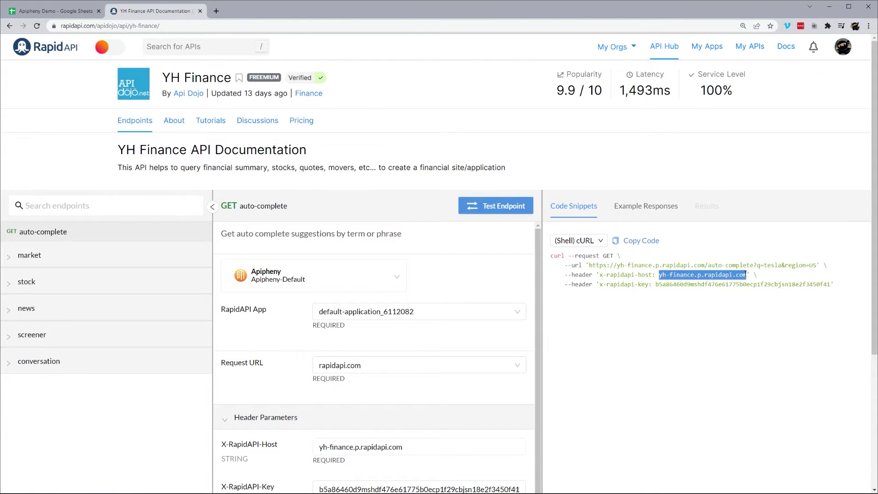
pyautogui.hotkey('ctrl', 'c')
pyautogui.click(54, 11)
pyautogui.click(824, 229)
pyautogui.hotkey('ctrl', 'v')
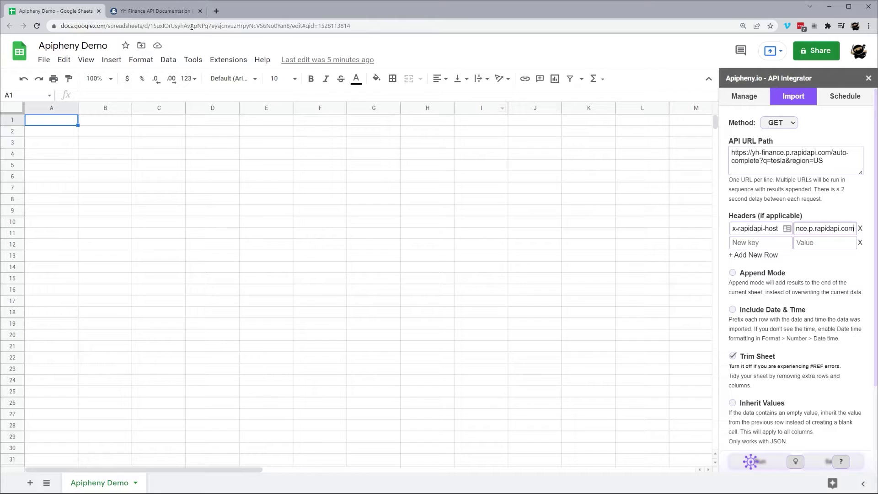
# Fill the second header with x-rapidapi-key and the API key copied from the snippet.
pyautogui.click(165, 13)
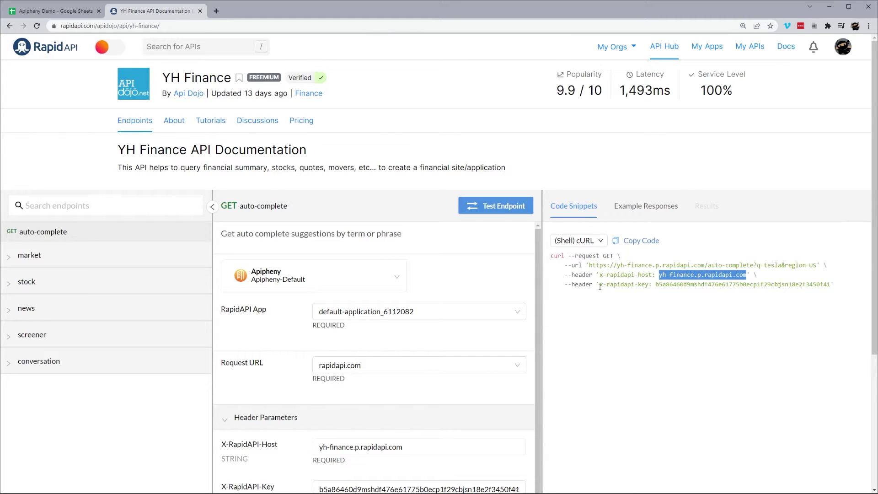
pyautogui.moveTo(600, 285); pyautogui.dragTo(650, 285)
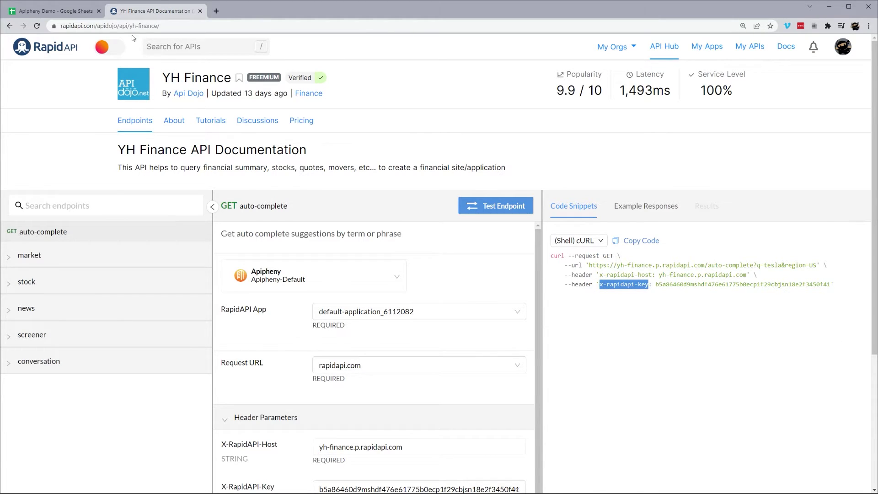
pyautogui.hotkey('ctrl', 'c')
pyautogui.click(69, 10)
pyautogui.click(755, 243)
pyautogui.hotkey('ctrl', 'v')
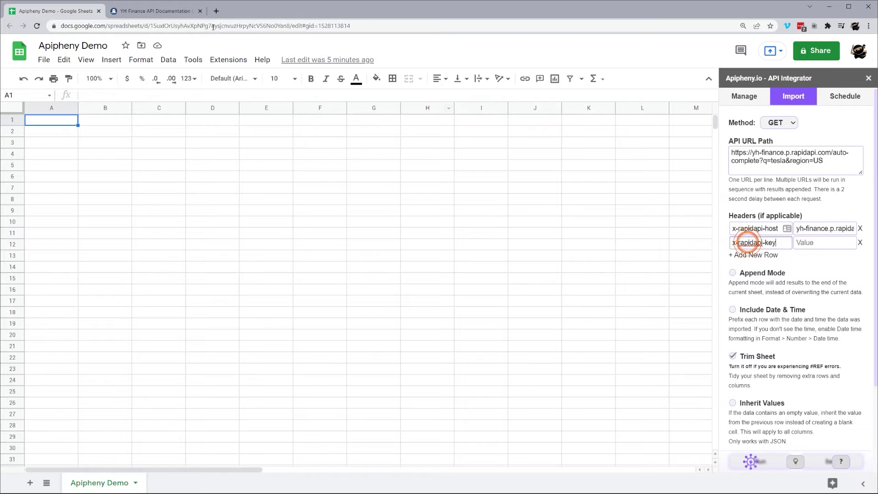
pyautogui.click(137, 10)
pyautogui.moveTo(655, 285); pyautogui.dragTo(832, 284)
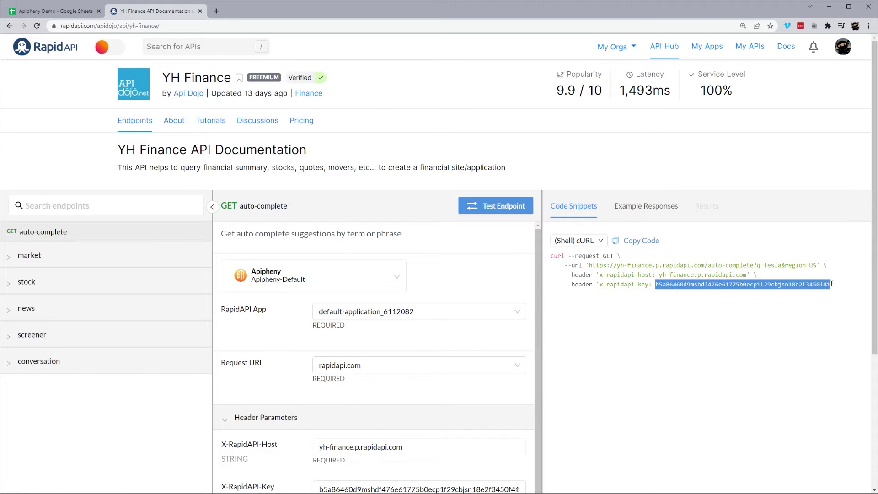
pyautogui.hotkey('ctrl', 'c')
pyautogui.click(58, 14)
pyautogui.click(812, 242)
pyautogui.hotkey('ctrl', 'v')
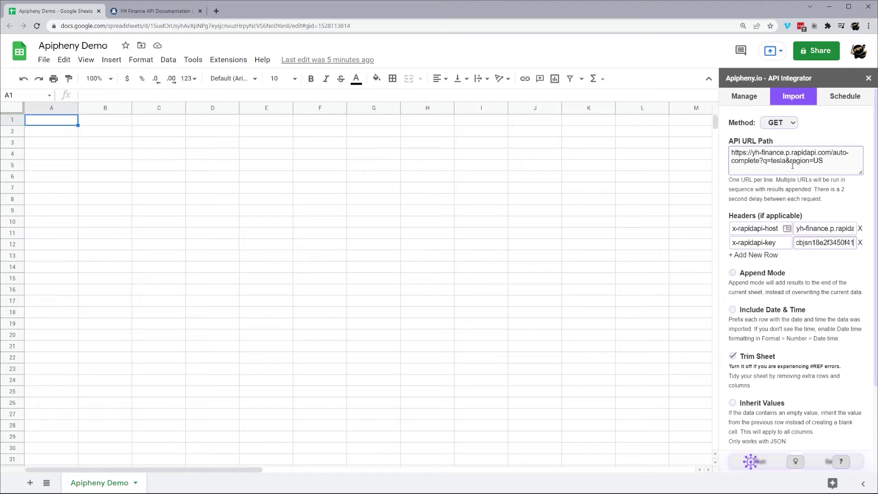
# Run the tesla auto-complete request, overwriting the sheet, and select the imported rows 1 to 9.
pyautogui.scroll(-2, 788, 343)
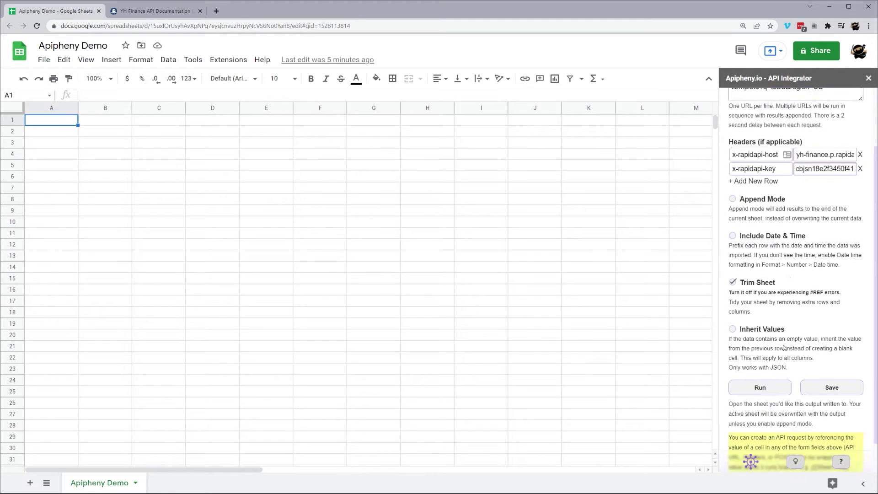
pyautogui.click(763, 376)
pyautogui.click(803, 311)
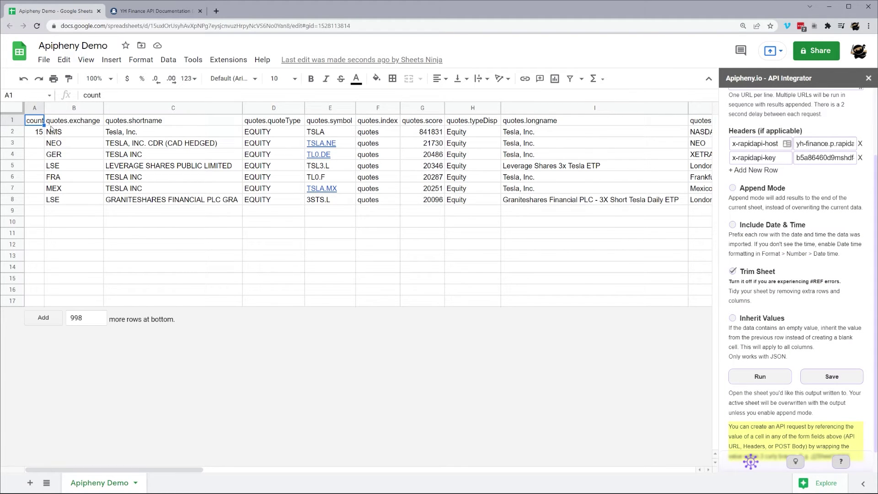
pyautogui.moveTo(15, 119); pyautogui.dragTo(19, 225)
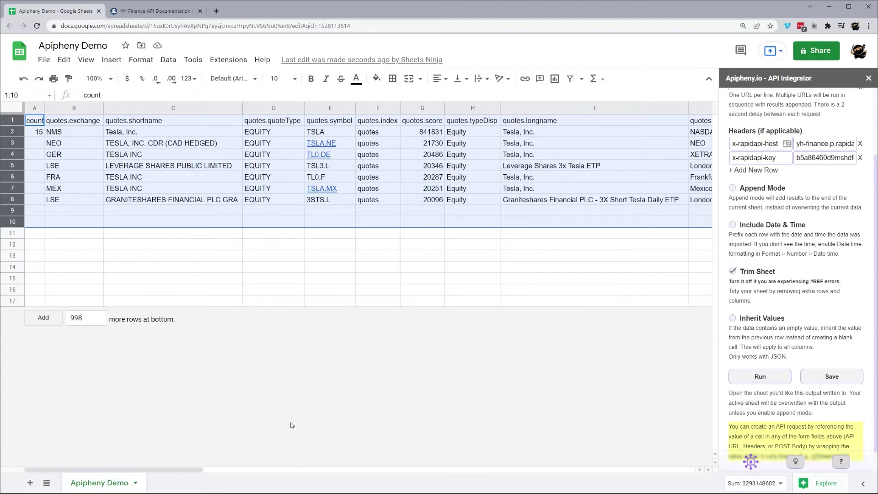
pyautogui.scroll(2, 772, 238)
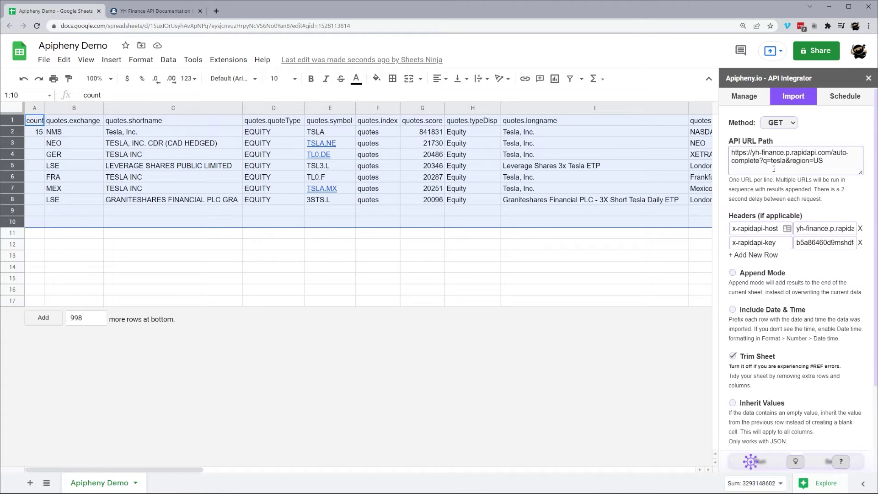
pyautogui.click(151, 11)
pyautogui.click(57, 230)
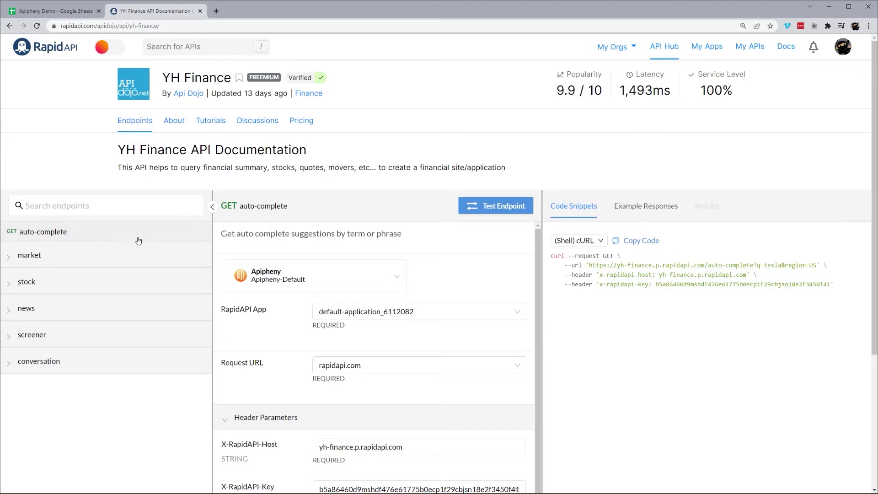
pyautogui.moveTo(226, 234); pyautogui.dragTo(403, 238)
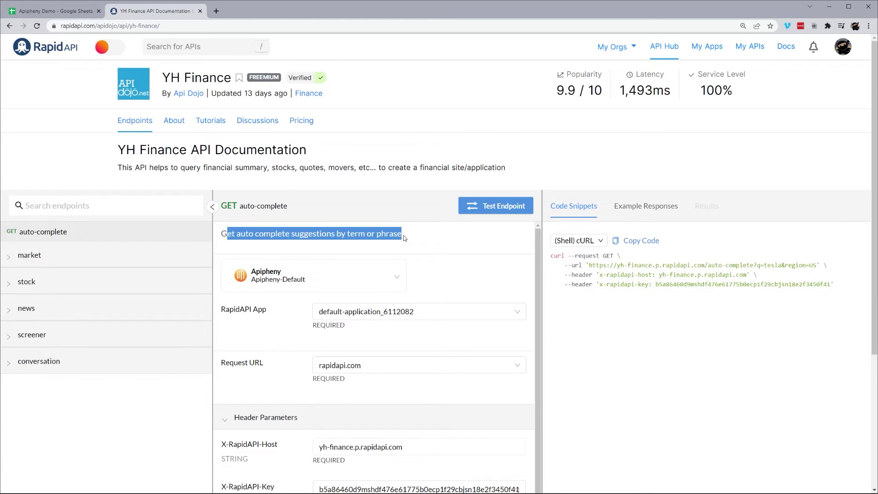
pyautogui.scroll(-2, 424, 255)
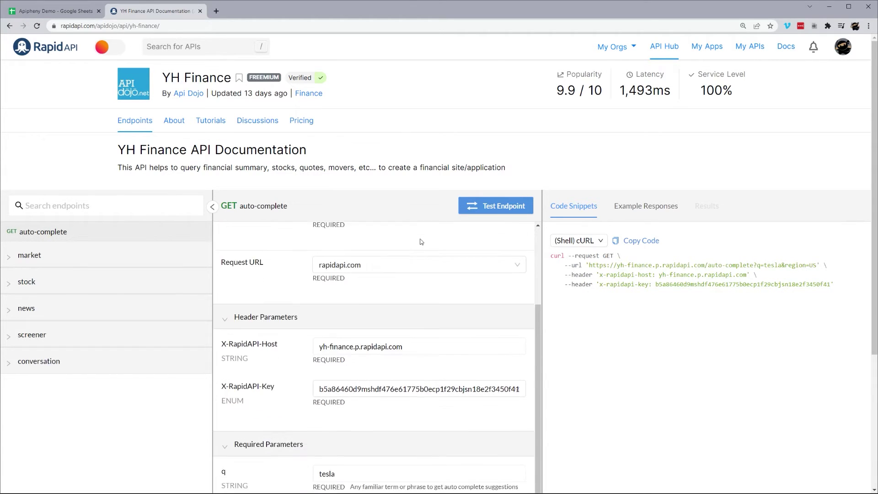
pyautogui.scroll(-6, 424, 255)
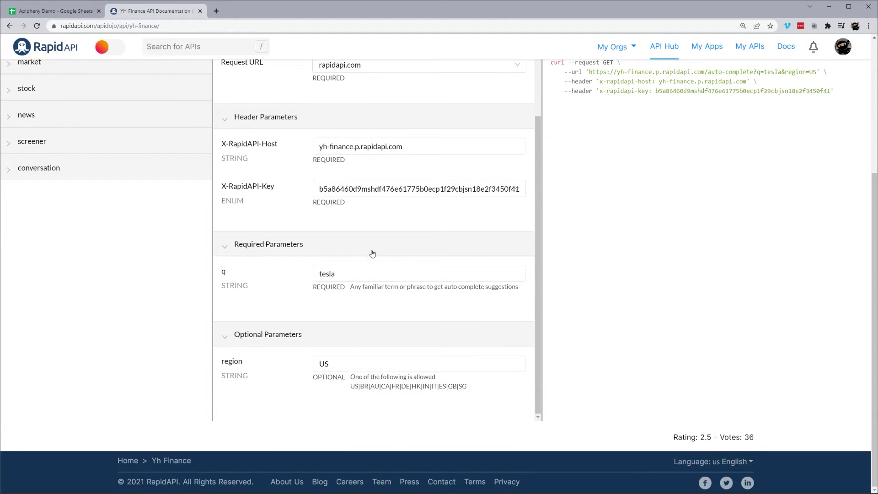
pyautogui.scroll(4, 566, 231)
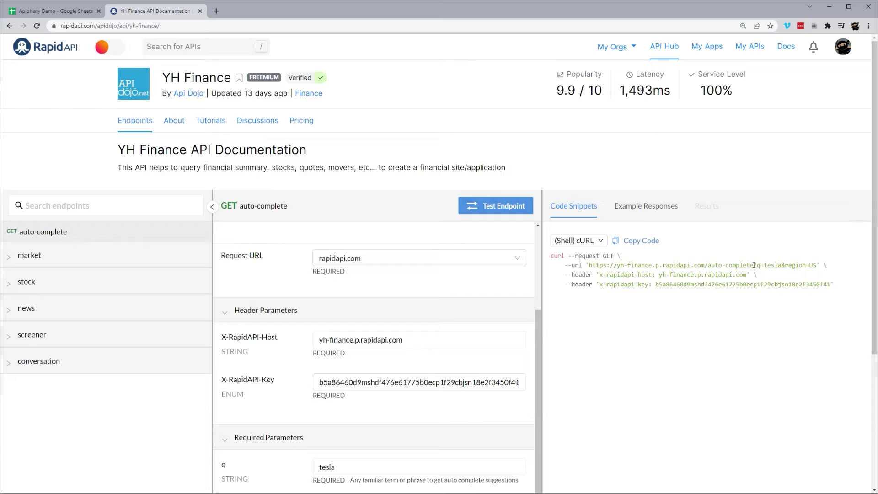
pyautogui.moveTo(755, 265); pyautogui.dragTo(817, 265)
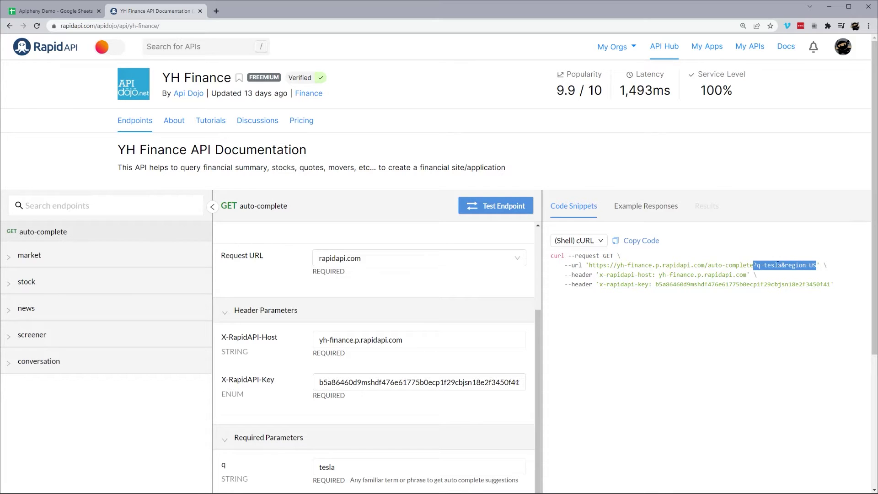
pyautogui.scroll(-3, 472, 292)
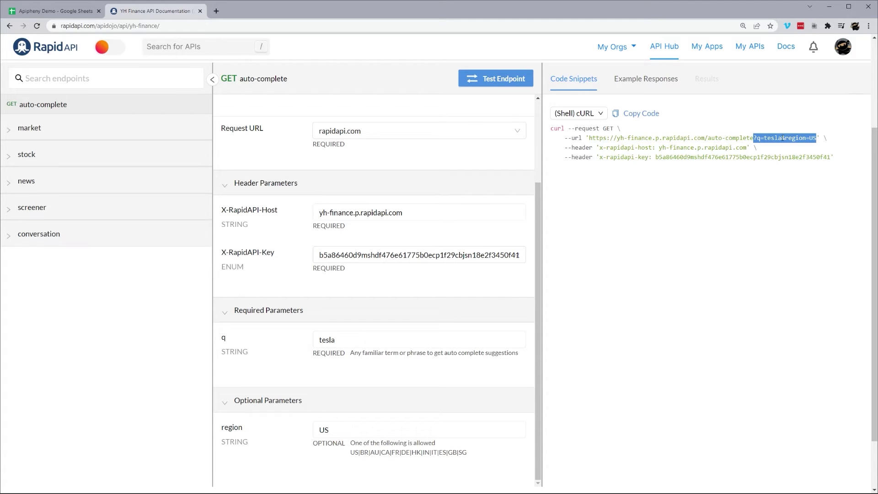
# Change the search term in the API URL Path from tesla to google.
pyautogui.click(57, 11)
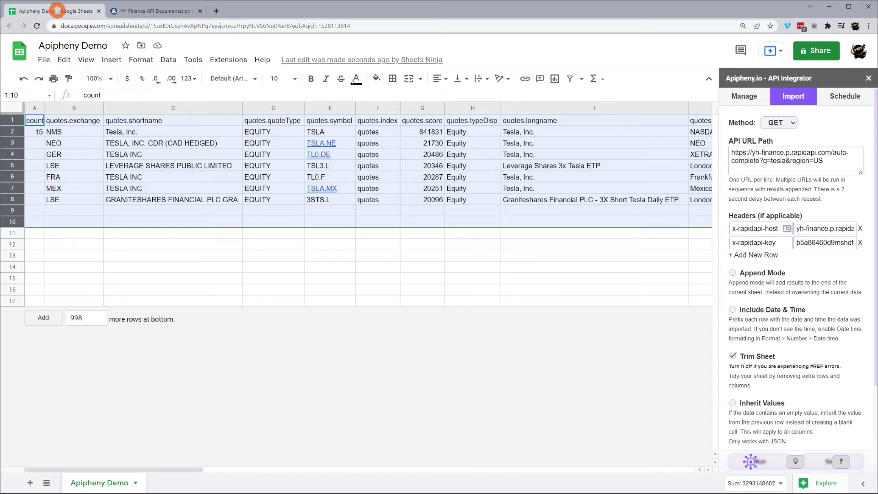
pyautogui.click(771, 161)
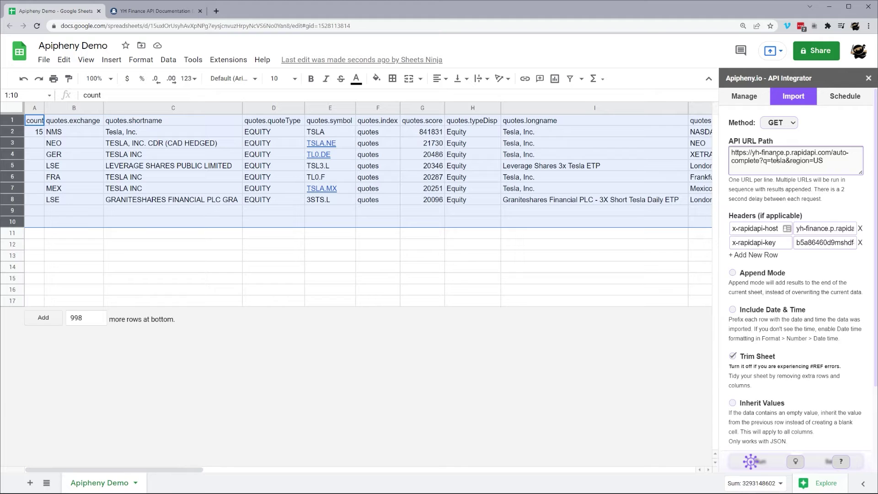
pyautogui.press('BackSpace')
pyautogui.write('google')
pyautogui.press('Delete')
pyautogui.press('Delete')
pyautogui.press('Delete')
pyautogui.press('Delete')
# Run the google request, overwriting the sheet, and inspect the Alphabet Inc. entry in C2.
pyautogui.scroll(-1, 756, 260)
pyautogui.click(771, 418)
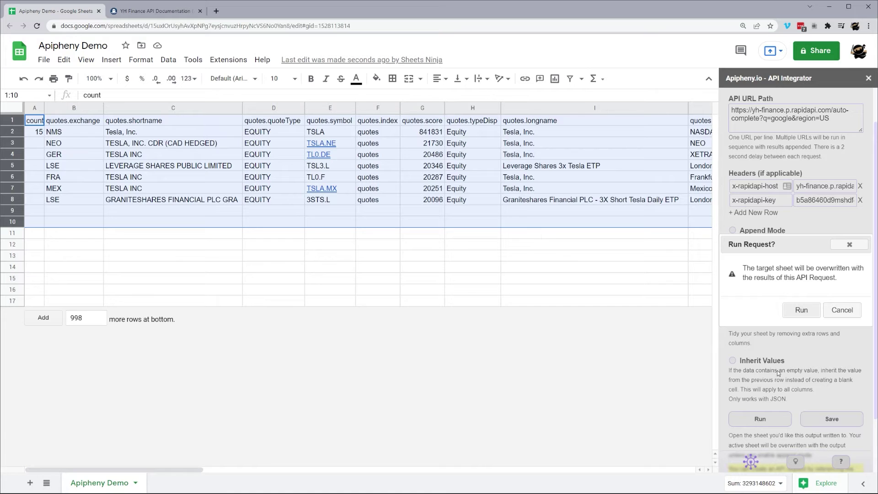
pyautogui.click(798, 310)
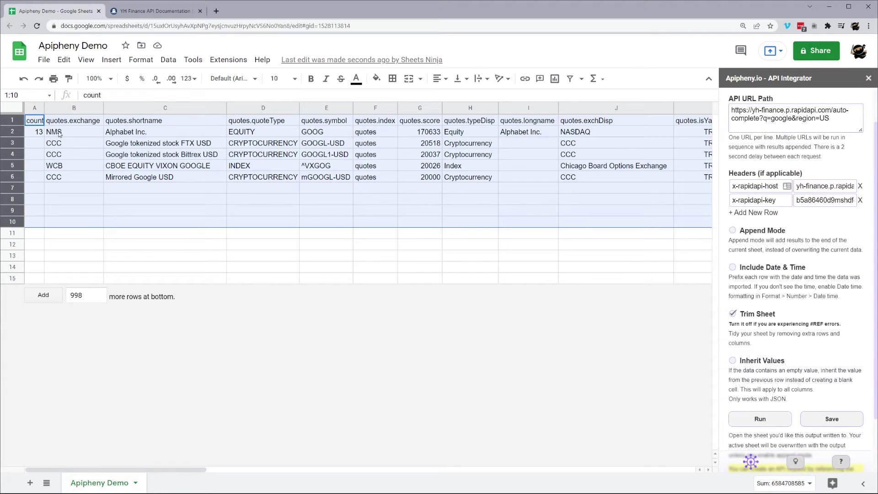
pyautogui.click(159, 137)
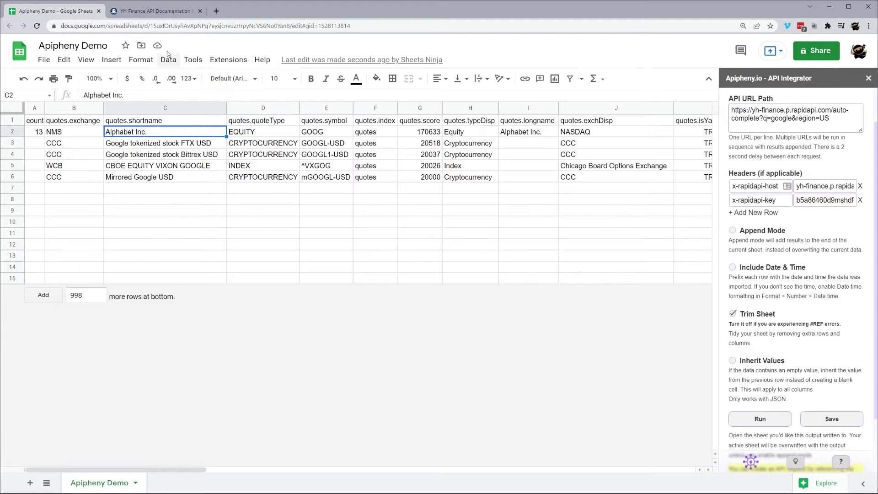
pyautogui.click(162, 12)
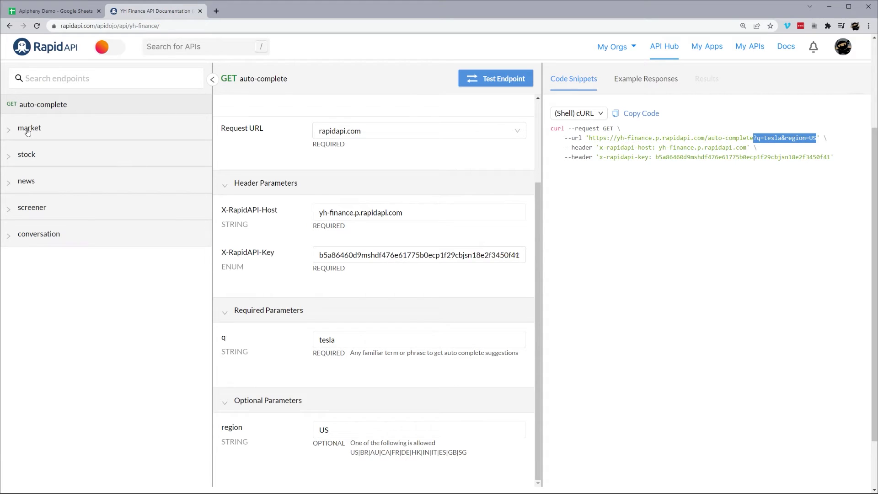
# Open market/v2/get-quotes and select its request URL for symbols AMD,IBM,AAPL in region US.
pyautogui.scroll(3, 305, 200)
pyautogui.scroll(2, 129, 172)
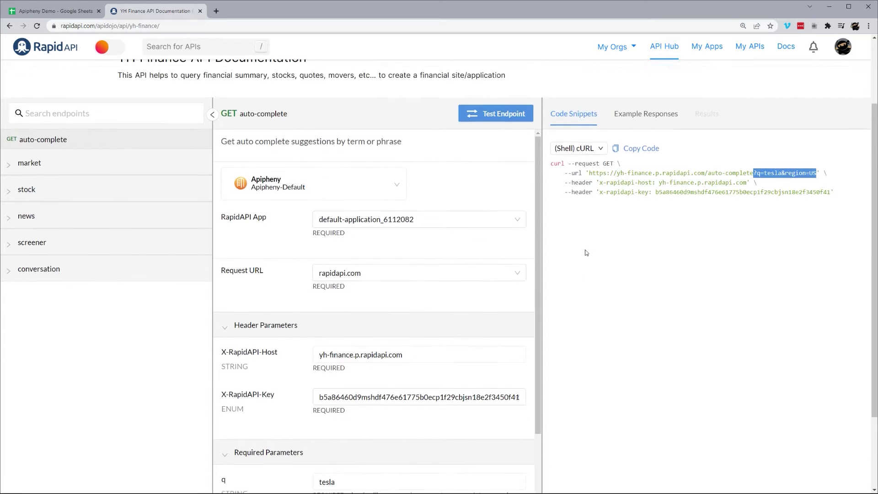
pyautogui.click(10, 216)
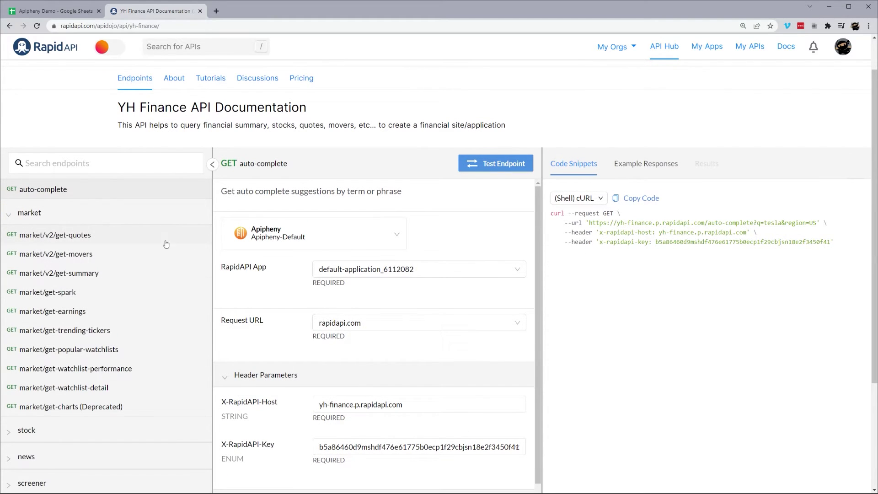
pyautogui.click(64, 235)
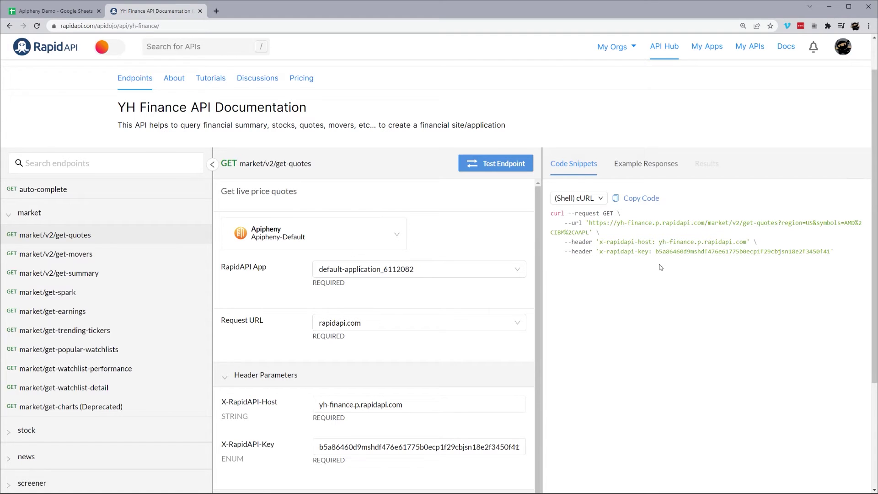
pyautogui.scroll(-1, 660, 267)
pyautogui.scroll(-1, 661, 267)
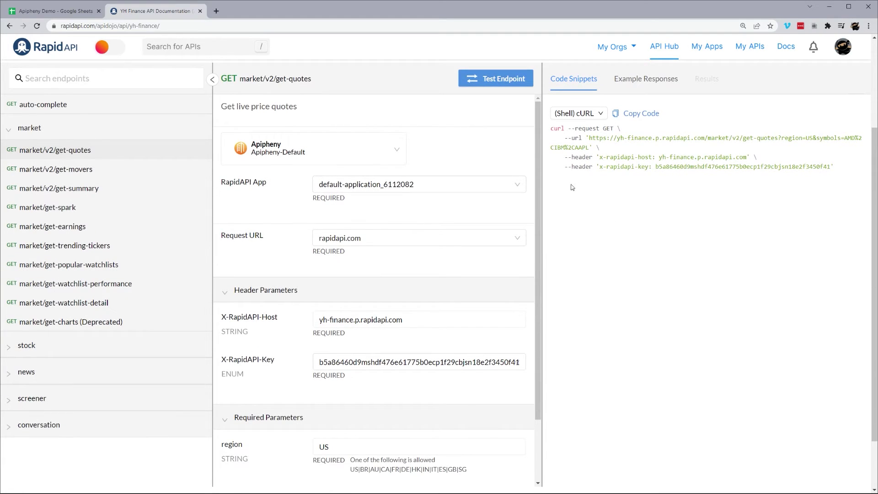
pyautogui.moveTo(589, 138); pyautogui.dragTo(587, 148)
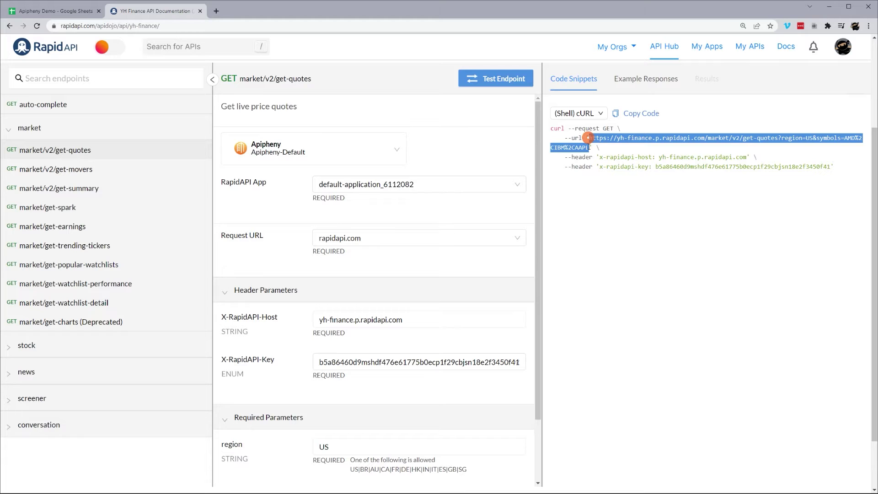
pyautogui.scroll(-3, 415, 297)
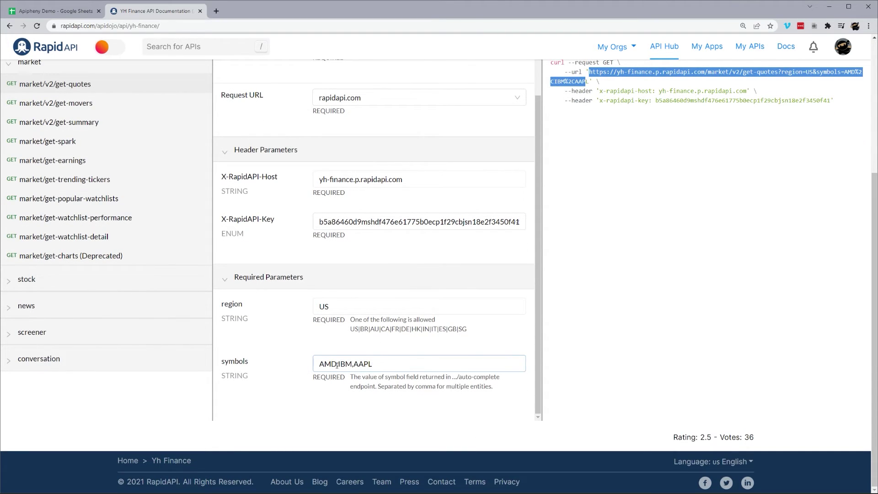
pyautogui.scroll(5, 582, 287)
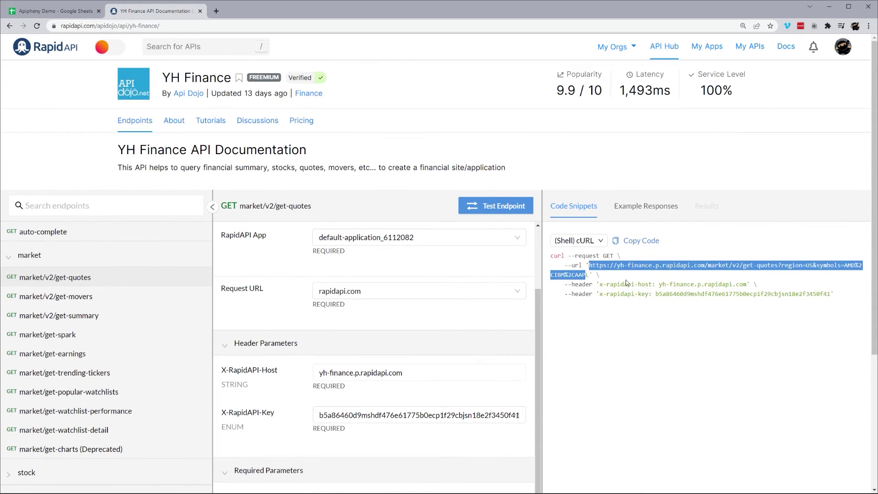
pyautogui.click(615, 270)
pyautogui.moveTo(589, 265); pyautogui.dragTo(590, 275)
# Replace Apipheny's API URL Path with the market/v2/get-quotes URL for AMD, IBM and AAPL.
pyautogui.click(101, 16)
pyautogui.scroll(1, 777, 171)
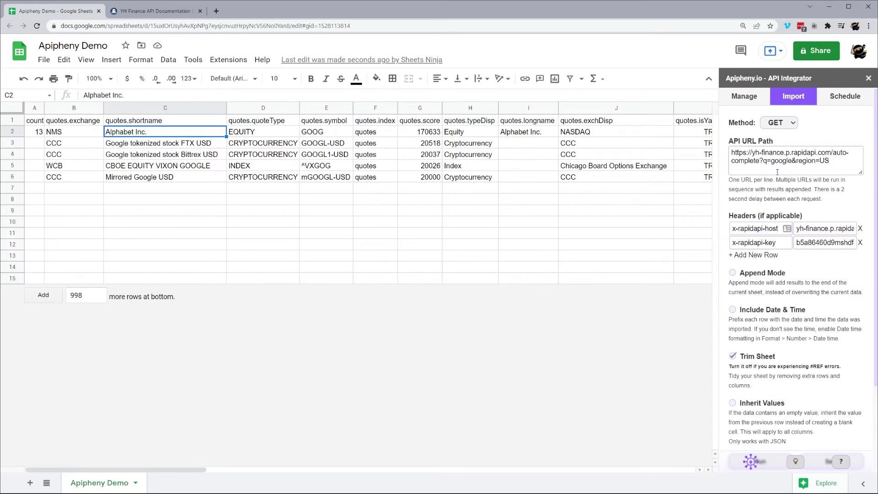
pyautogui.moveTo(846, 164); pyautogui.dragTo(734, 153)
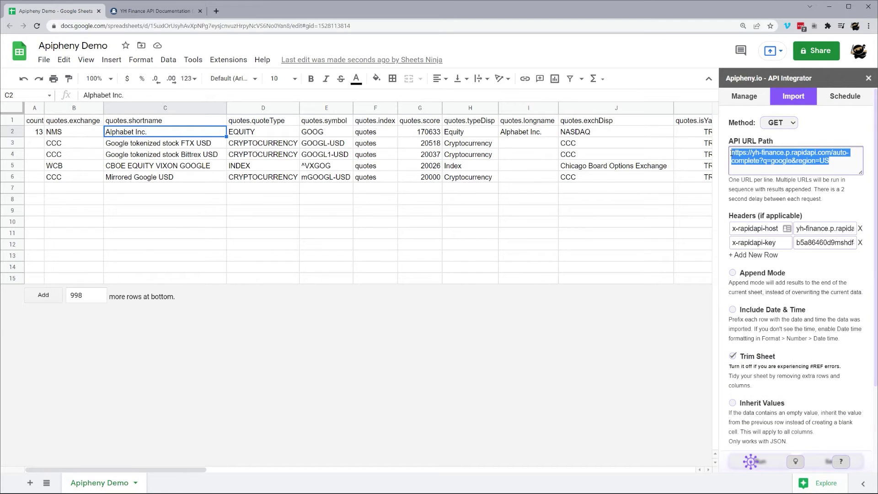
pyautogui.hotkey('ctrl', 'v')
pyautogui.scroll(2, 755, 160)
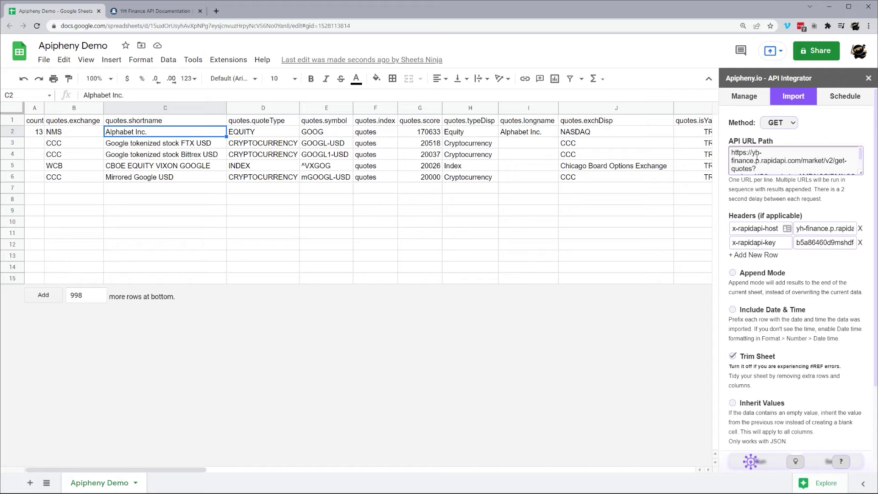
pyautogui.scroll(-2, 739, 155)
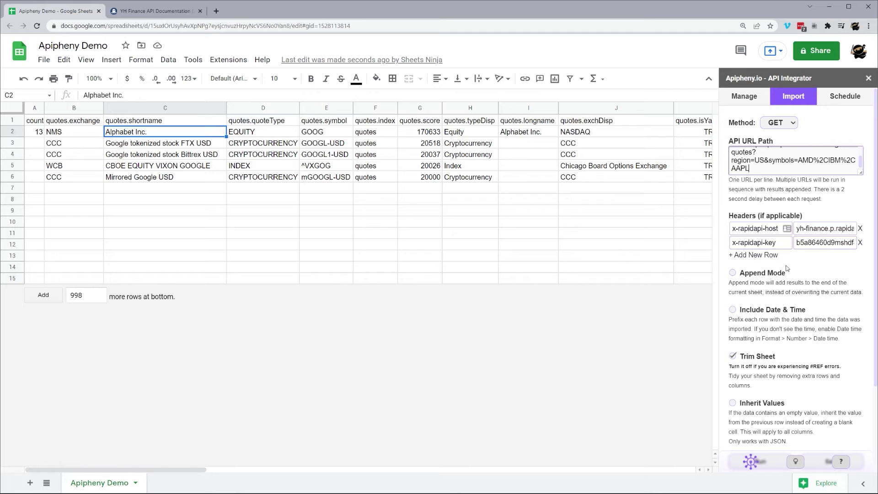
pyautogui.scroll(-3, 761, 216)
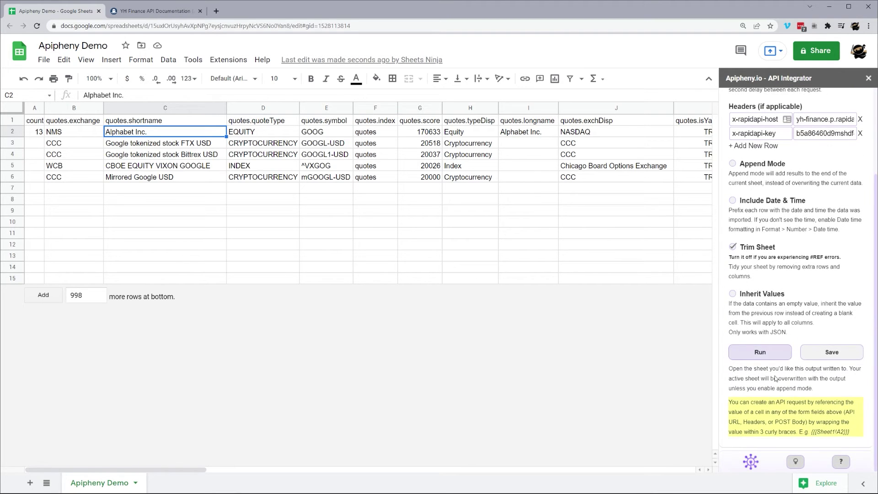
# Run and confirm the get-quotes request, filling the sheet with quoteResponse result columns.
pyautogui.click(761, 352)
pyautogui.click(798, 314)
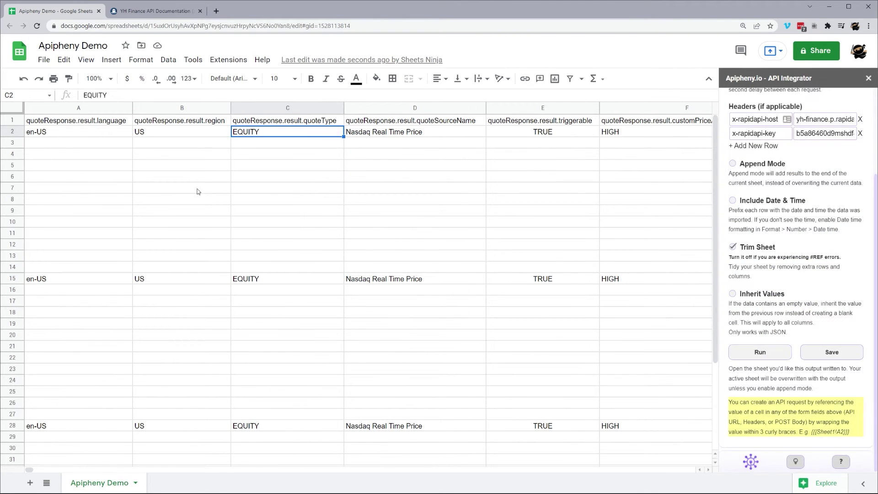
pyautogui.moveTo(50, 109); pyautogui.dragTo(347, 150)
pyautogui.click(247, 188)
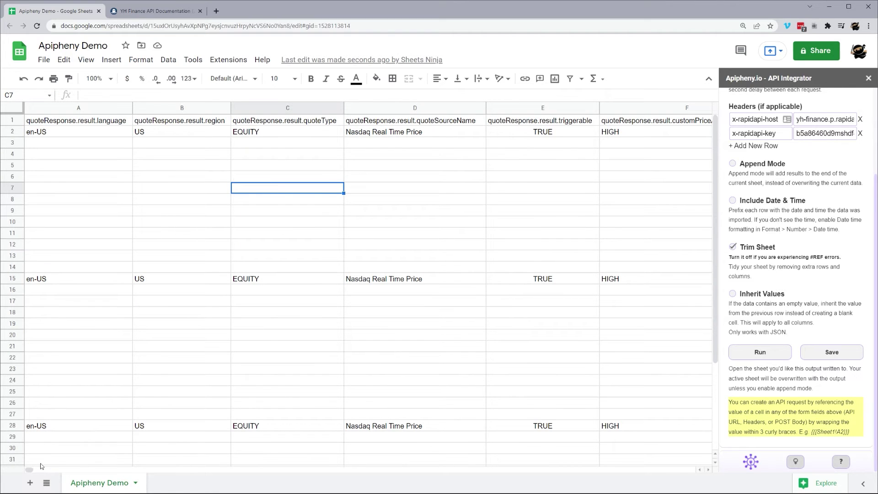
# Check the quarterly dates in H2:H13 and the AMD, IBM and Apple names in BH14, BH27, BH40.
pyautogui.moveTo(28, 468); pyautogui.dragTo(41, 470)
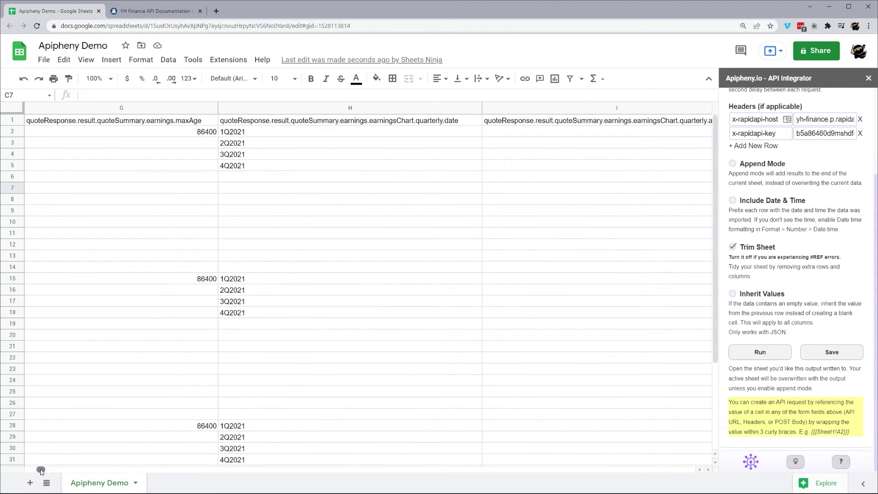
pyautogui.moveTo(230, 132); pyautogui.dragTo(231, 256)
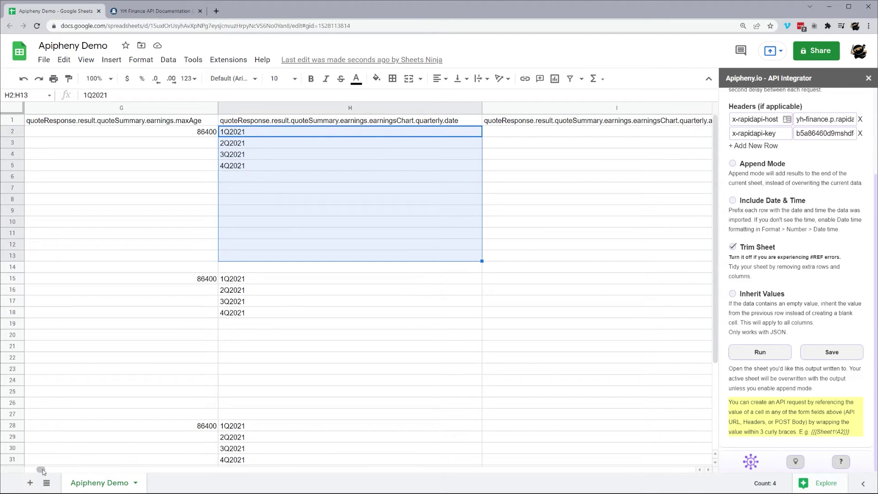
pyautogui.moveTo(42, 470); pyautogui.dragTo(156, 488)
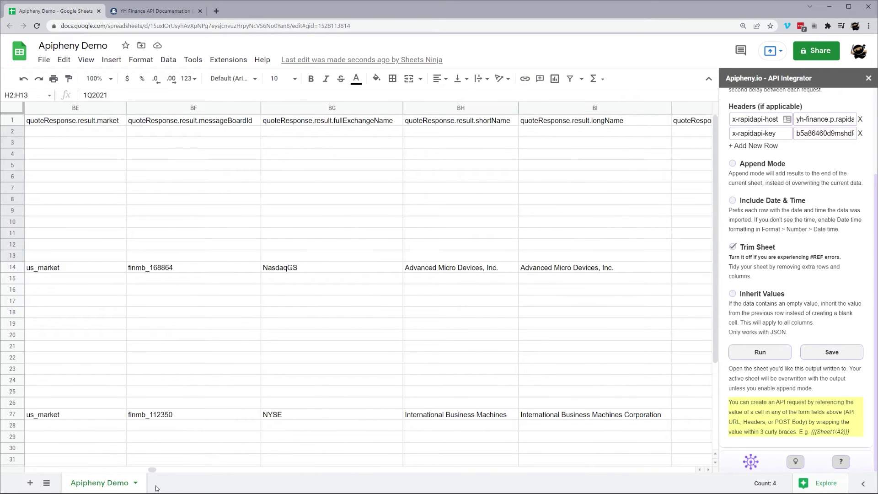
pyautogui.click(438, 268)
pyautogui.scroll(-1, 398, 247)
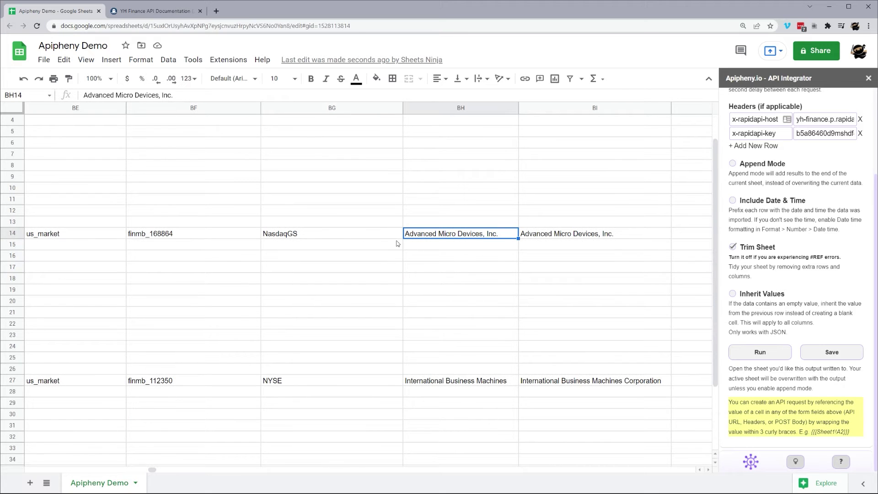
pyautogui.click(440, 385)
pyautogui.scroll(-3, 453, 325)
pyautogui.click(423, 436)
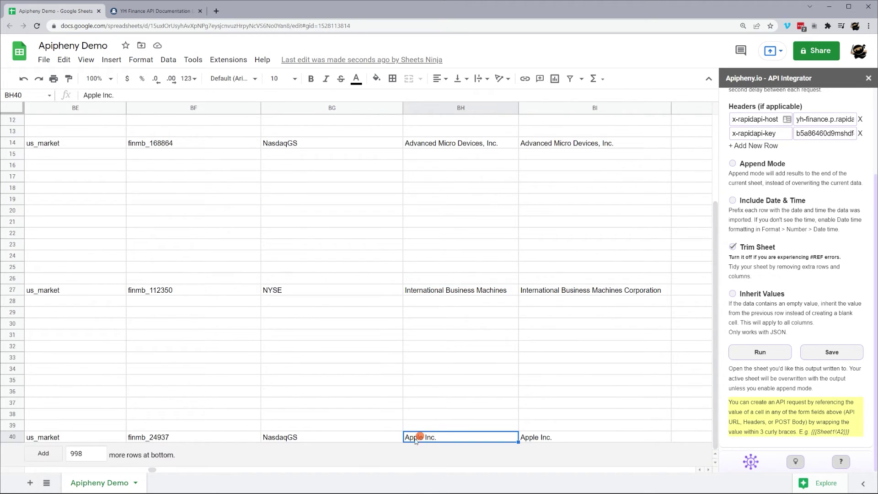
pyautogui.scroll(4, 287, 344)
pyautogui.moveTo(152, 470); pyautogui.dragTo(29, 469)
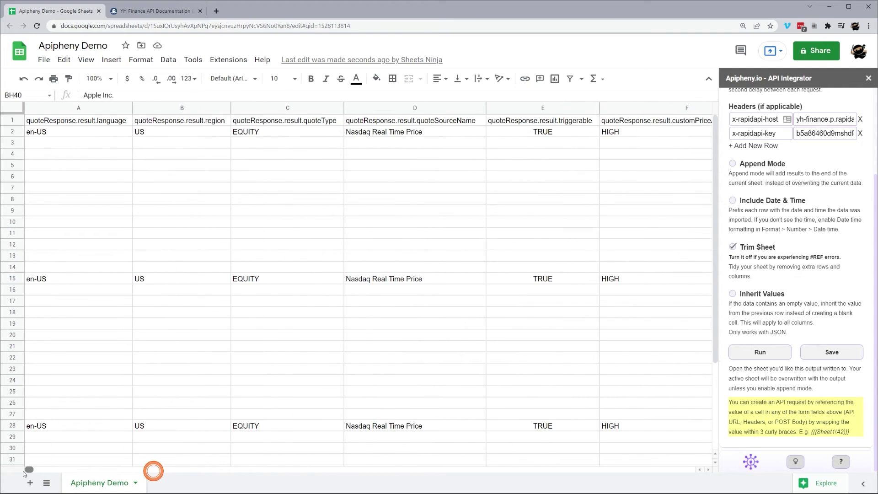
# In the YH Finance docs, collapse the market endpoint group and expand the stock group.
pyautogui.click(155, 11)
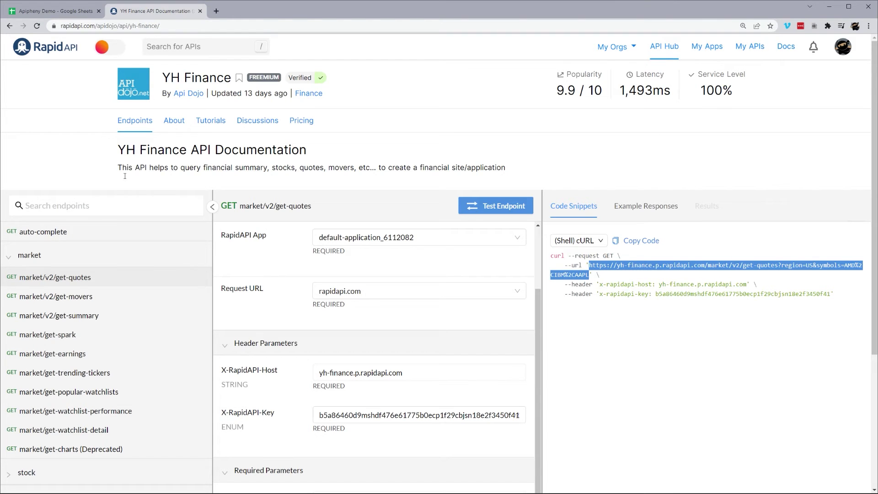
pyautogui.click(10, 260)
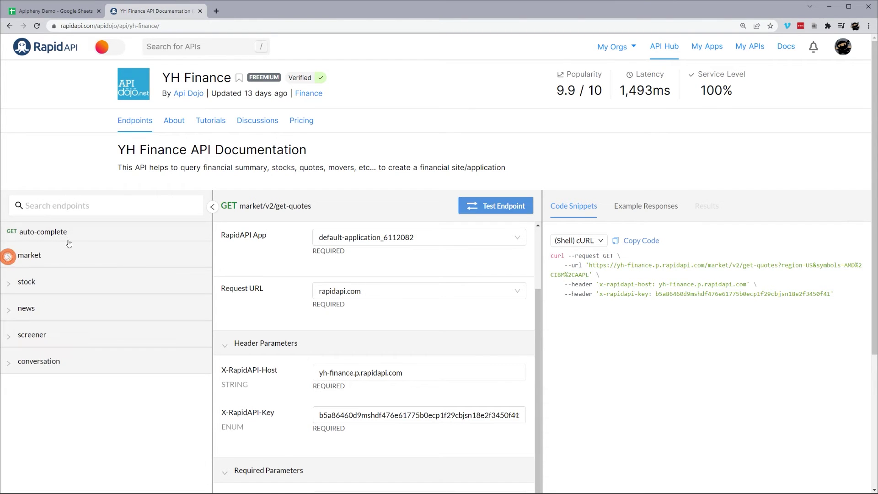
pyautogui.click(9, 286)
pyautogui.scroll(-4, 118, 273)
pyautogui.scroll(-1, 115, 238)
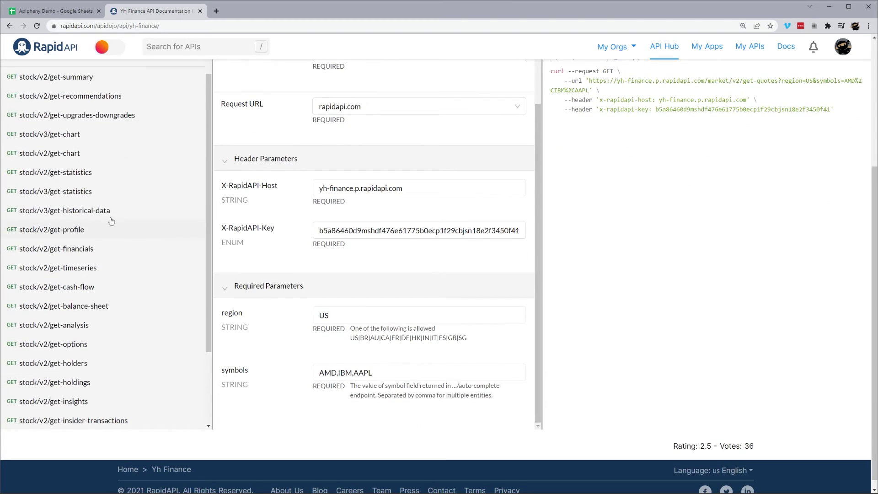
pyautogui.scroll(1, 132, 198)
# Open stock/v3/get-statistics and select its request URL for symbol JD.
pyautogui.click(58, 233)
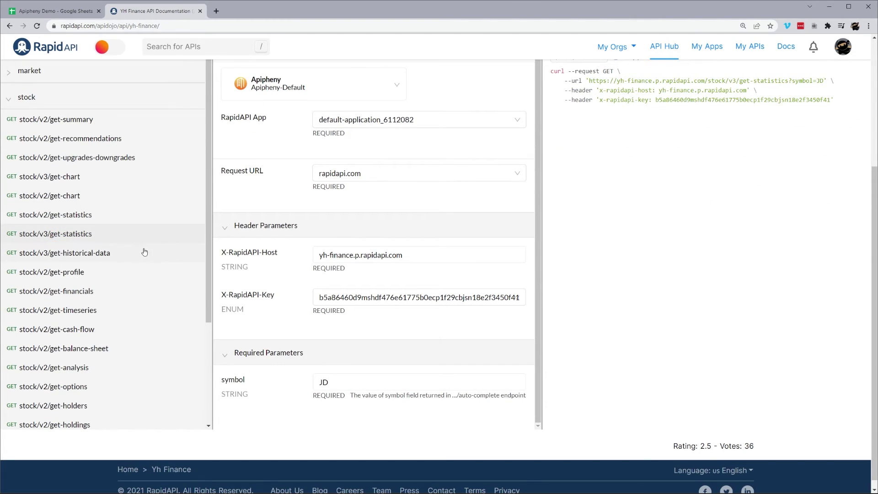
pyautogui.scroll(1, 534, 220)
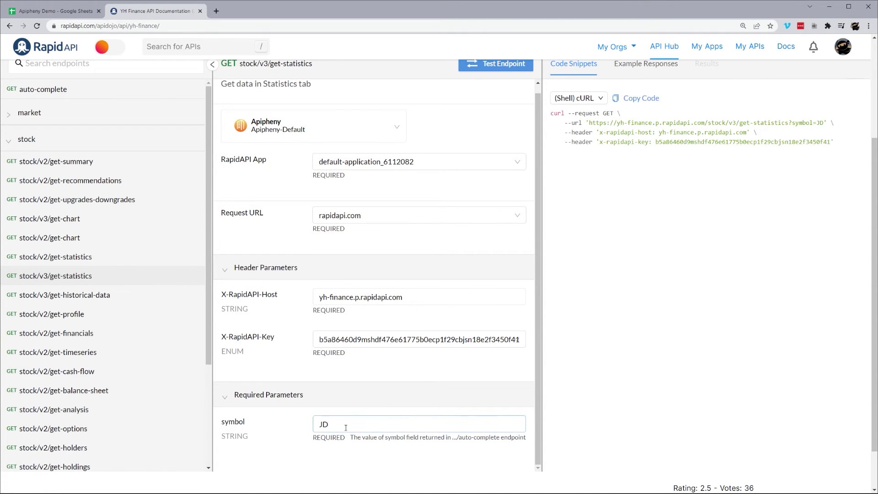
pyautogui.scroll(3, 594, 241)
pyautogui.moveTo(589, 250); pyautogui.dragTo(818, 252)
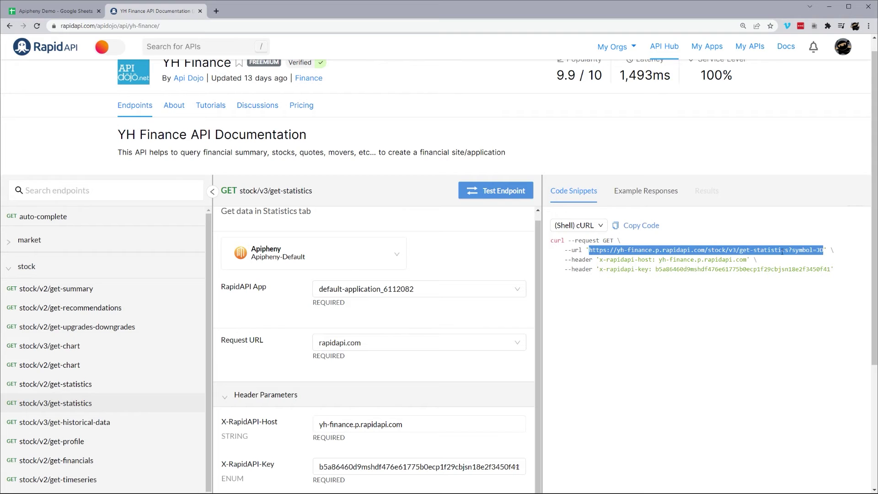
# Replace Apipheny's API URL Path with the get-statistics URL for JD.
pyautogui.click(68, 12)
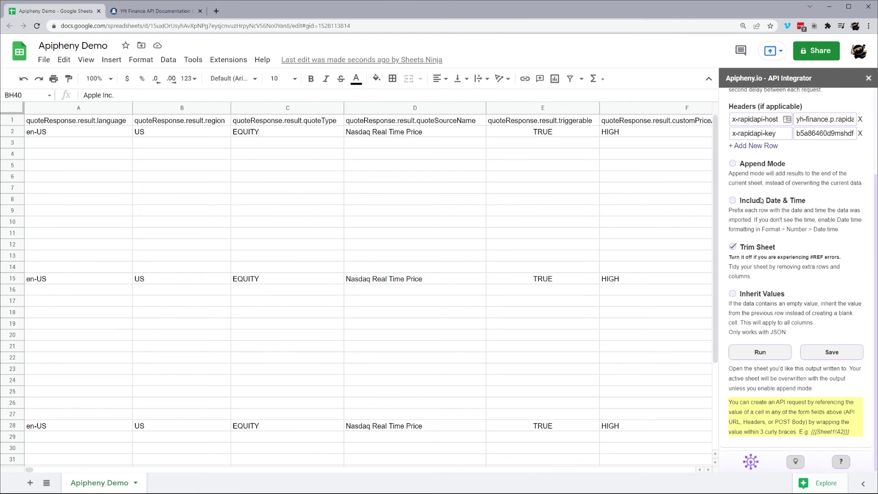
pyautogui.click(786, 161)
pyautogui.hotkey('ctrl', 'a')
pyautogui.hotkey('ctrl', 'v')
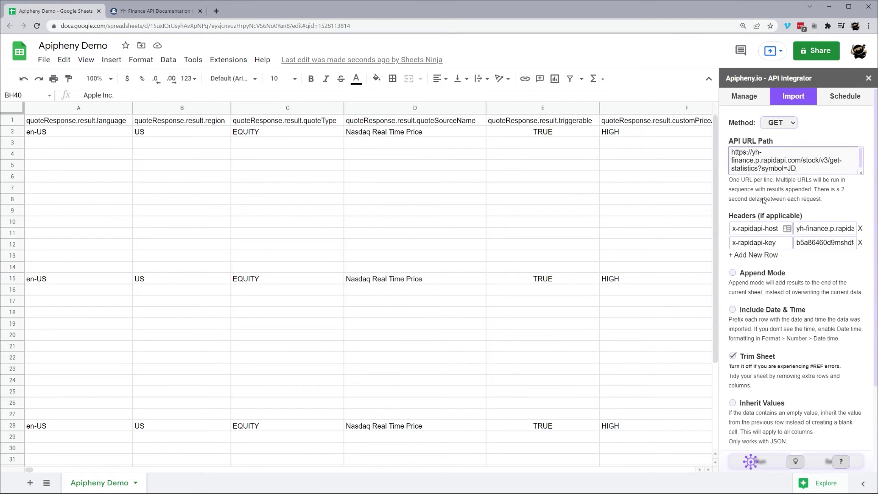
pyautogui.scroll(-1, 789, 299)
# Run the request and confirm overwriting, loading JD's defaultKeyStatistics into the sheet.
pyautogui.click(769, 416)
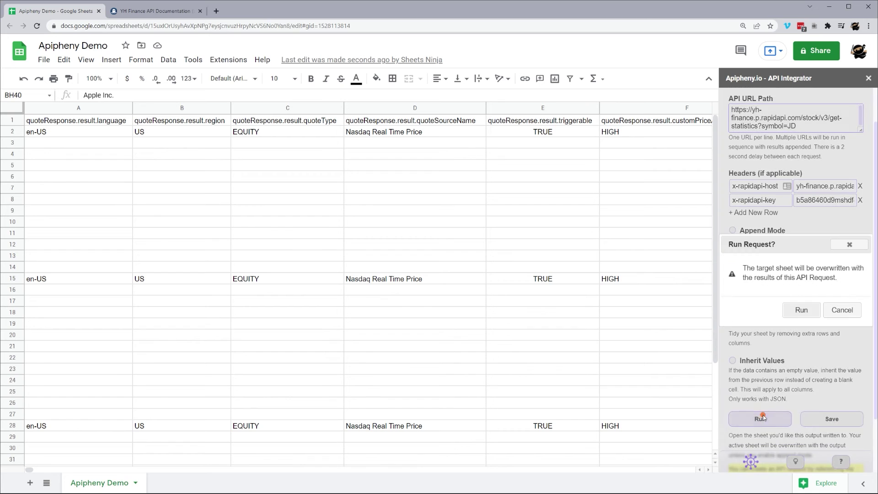
pyautogui.click(796, 316)
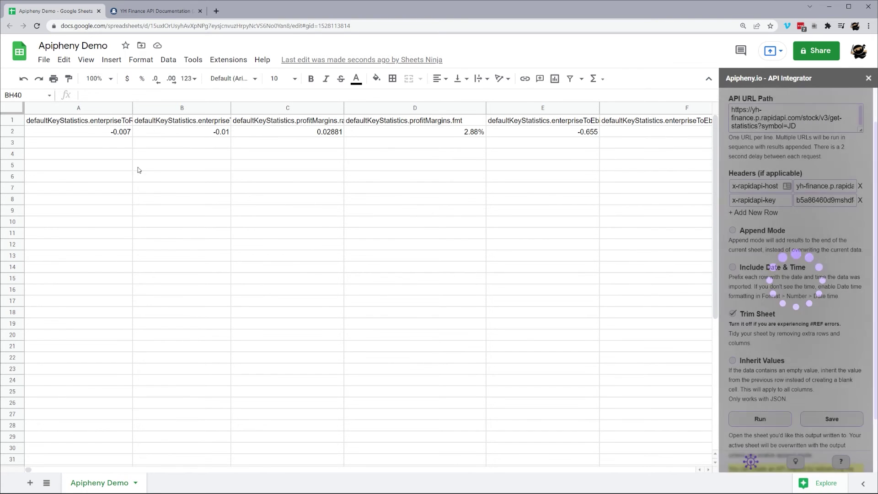
pyautogui.click(14, 110)
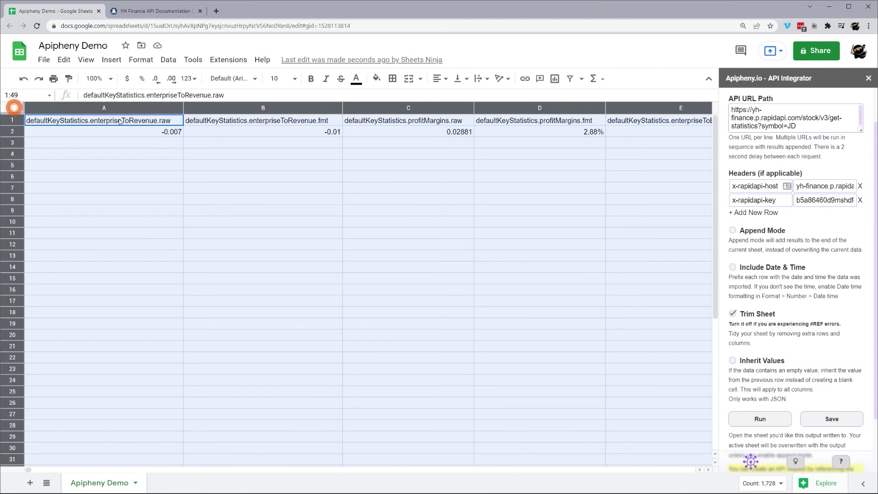
pyautogui.click(265, 134)
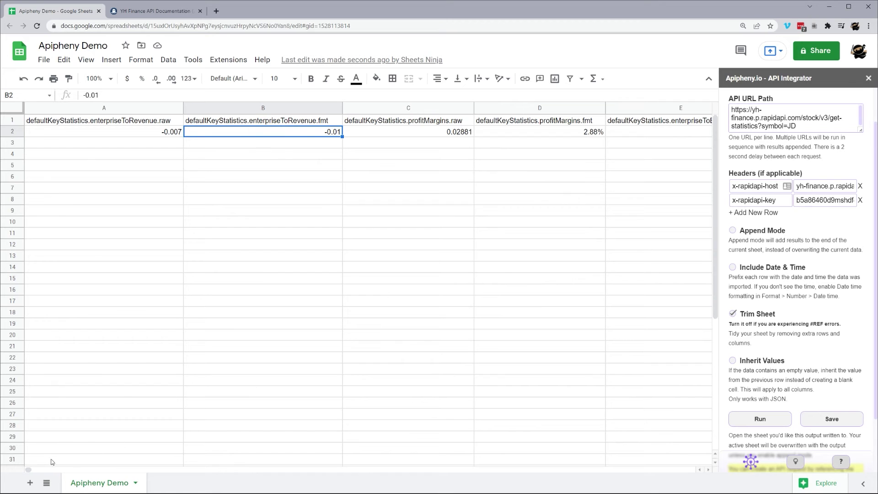
# Open stock/v3/get-historical-data and select its request URL for AMRN in region US.
pyautogui.click(139, 10)
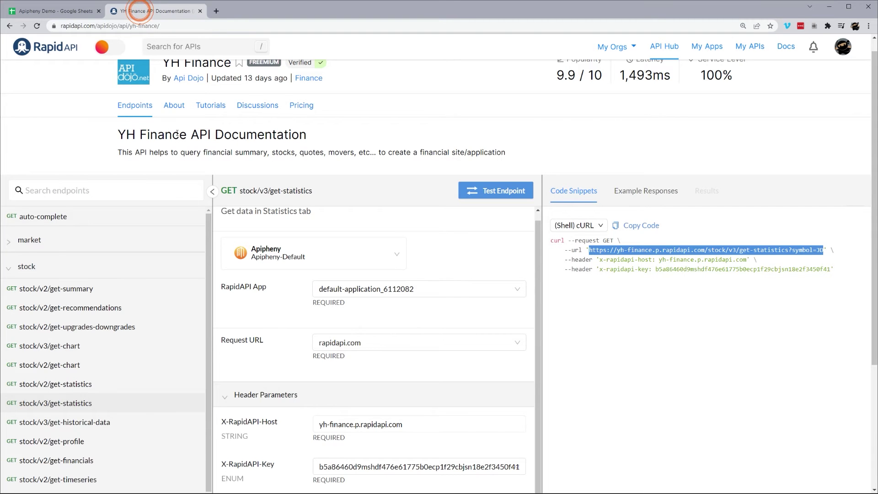
pyautogui.scroll(-5, 157, 323)
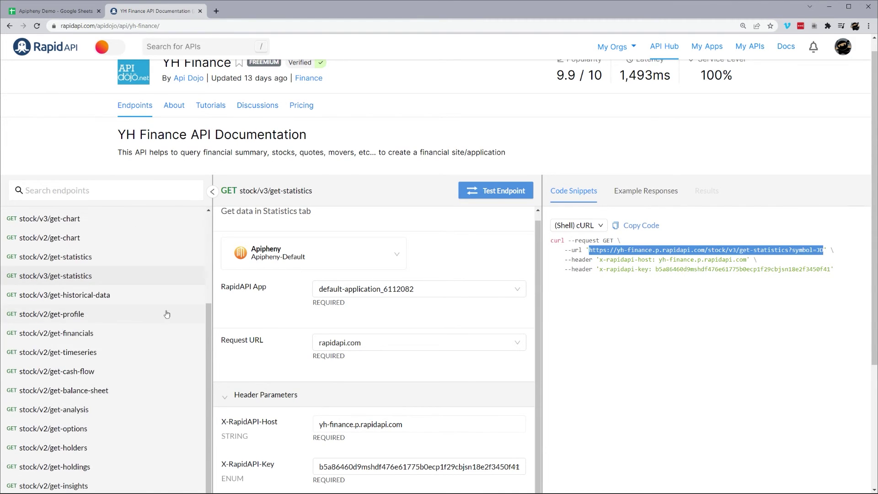
pyautogui.click(68, 367)
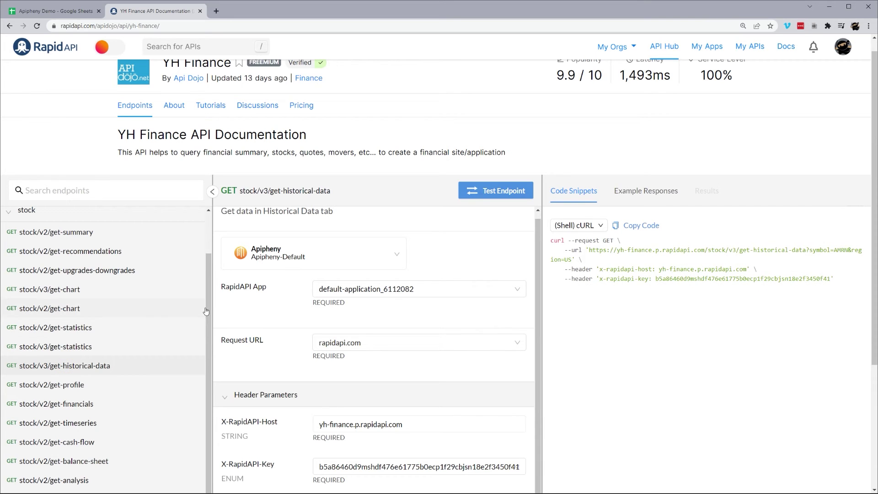
pyautogui.scroll(-2, 274, 328)
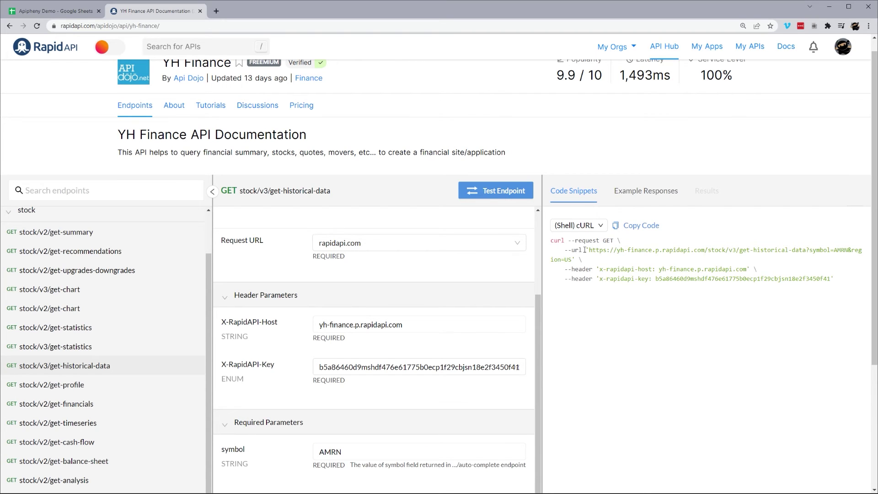
pyautogui.moveTo(589, 250); pyautogui.dragTo(574, 259)
pyautogui.hotkey('ctrl', 'c')
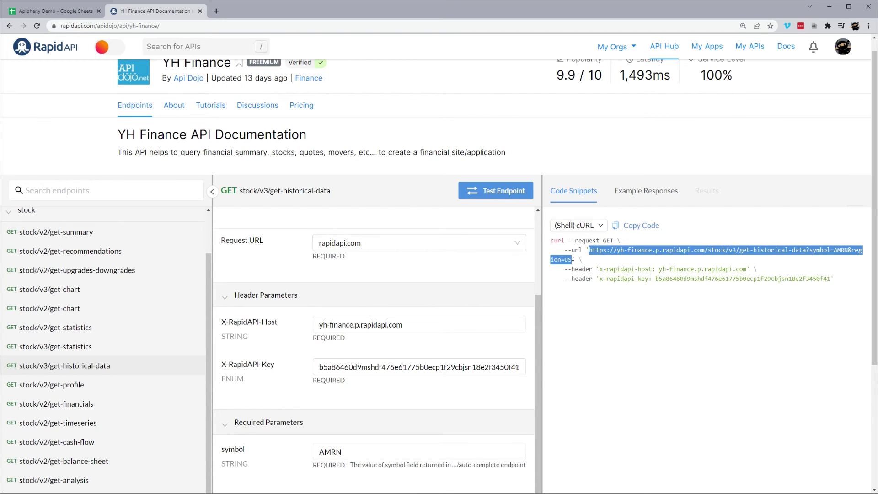
pyautogui.click(68, 15)
# Paste the get-historical-data URL and run it, filling the sheet with AMRN's daily open, high, low, close and volume.
pyautogui.tripleClick(755, 114)
pyautogui.hotkey('ctrl', 'v')
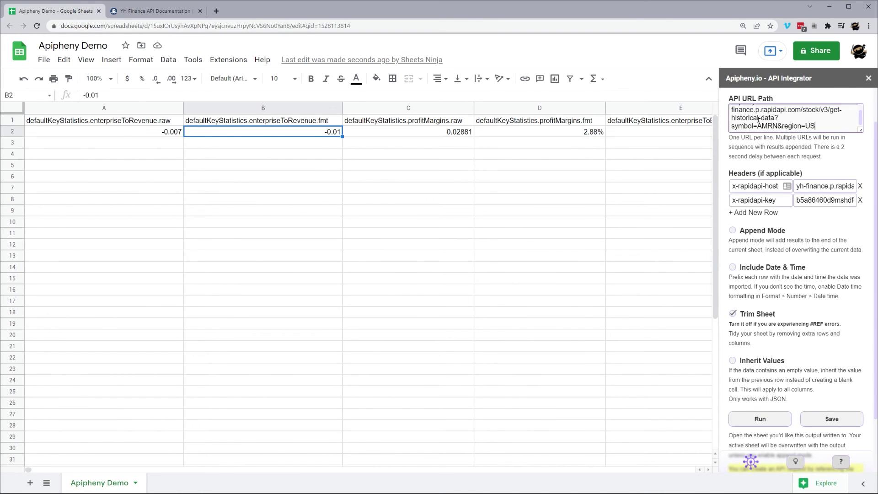
pyautogui.scroll(-3, 773, 274)
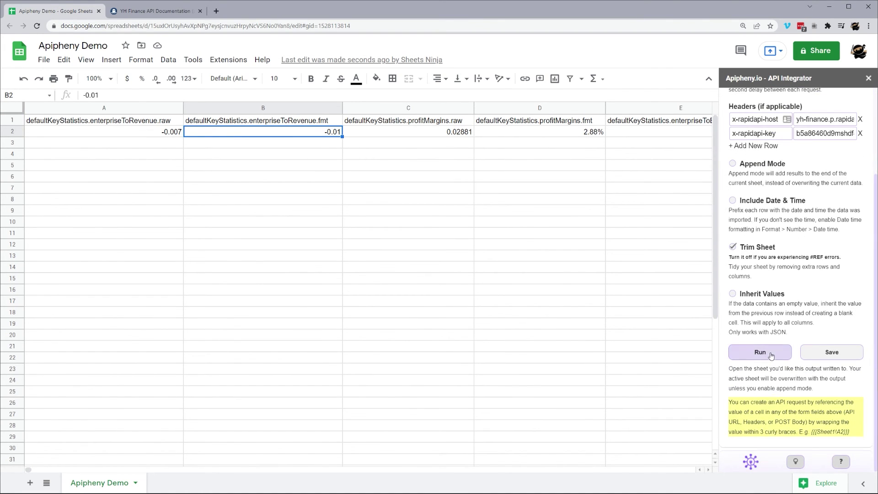
pyautogui.click(771, 351)
pyautogui.click(789, 311)
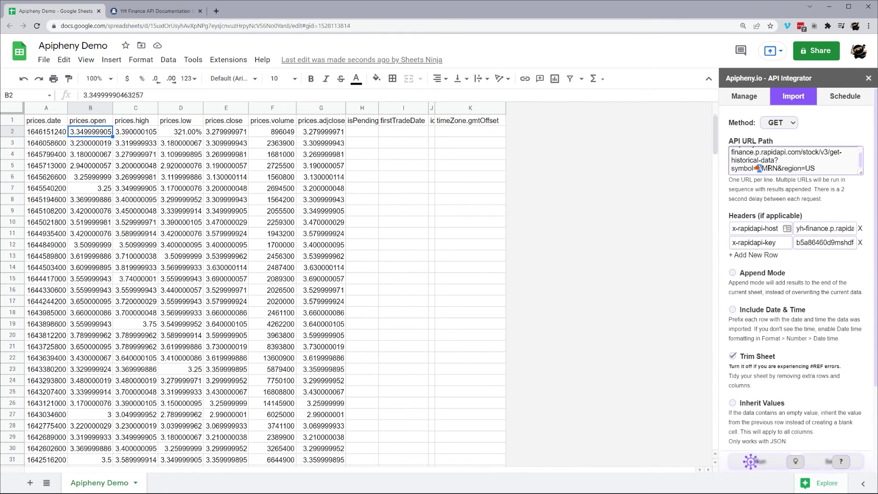
pyautogui.moveTo(758, 168); pyautogui.dragTo(778, 168)
pyautogui.scroll(-5, 224, 197)
pyautogui.scroll(5, 332, 212)
# Open stock/v2/get-profile and select its request URL for AMRN, region US.
pyautogui.click(156, 11)
pyautogui.scroll(-2, 170, 282)
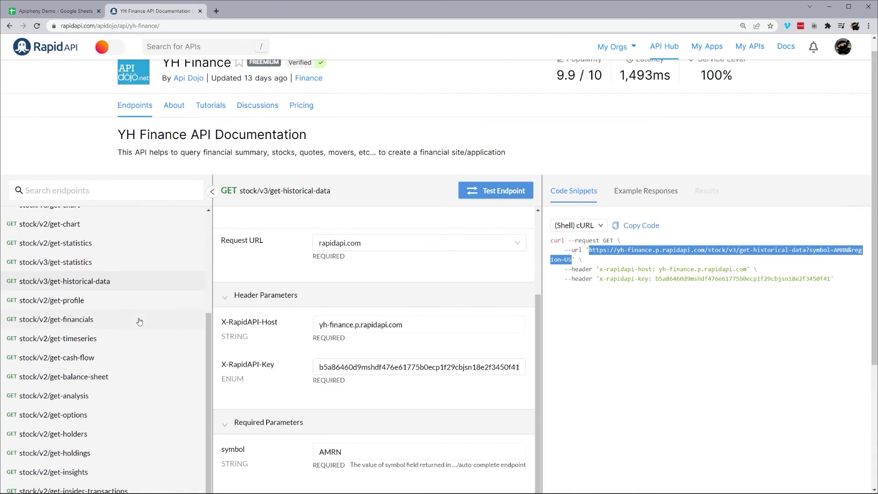
pyautogui.click(69, 301)
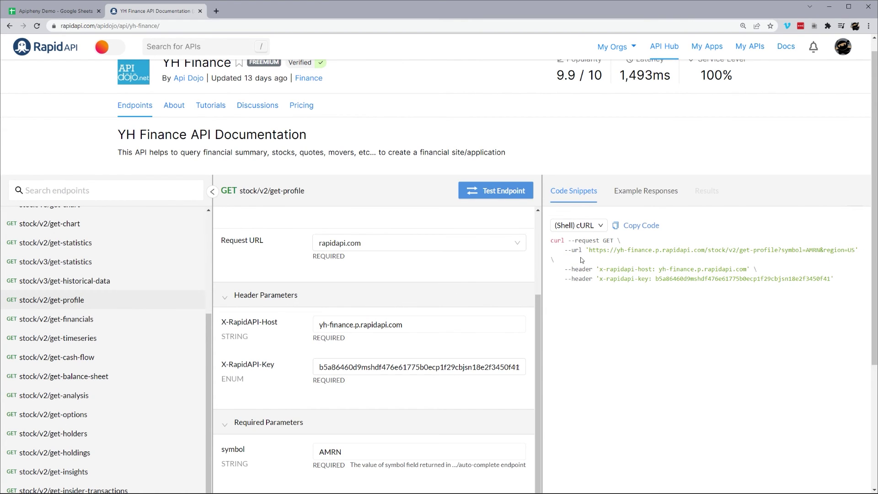
pyautogui.moveTo(590, 250); pyautogui.dragTo(855, 250)
pyautogui.hotkey('ctrl', 'c')
pyautogui.click(57, 11)
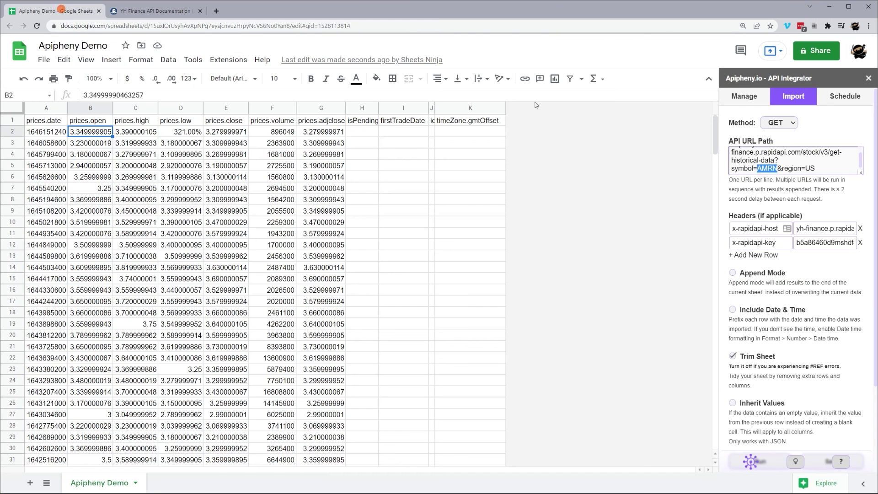
pyautogui.tripleClick(788, 162)
pyautogui.hotkey('ctrl', 'v')
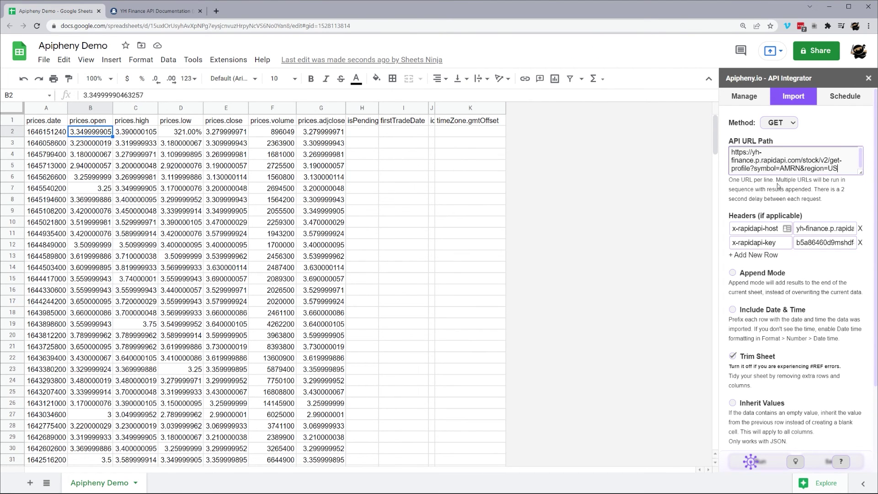
pyautogui.scroll(-3, 778, 274)
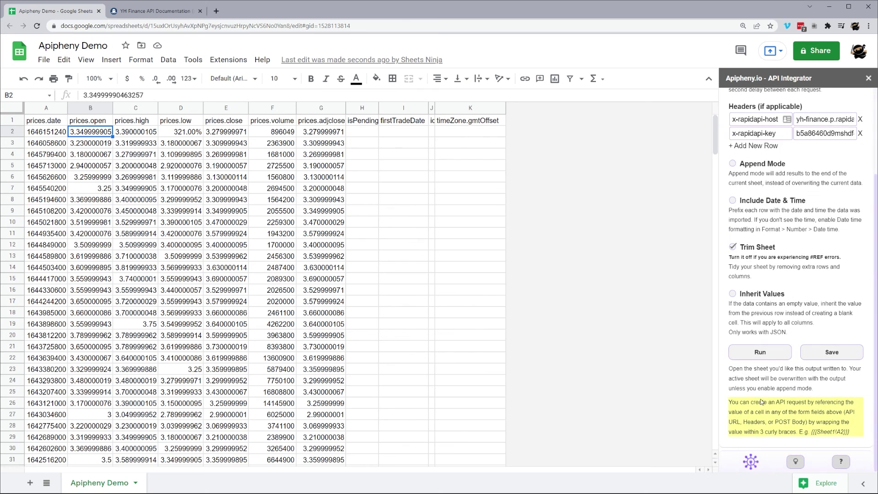
pyautogui.click(765, 352)
pyautogui.click(800, 310)
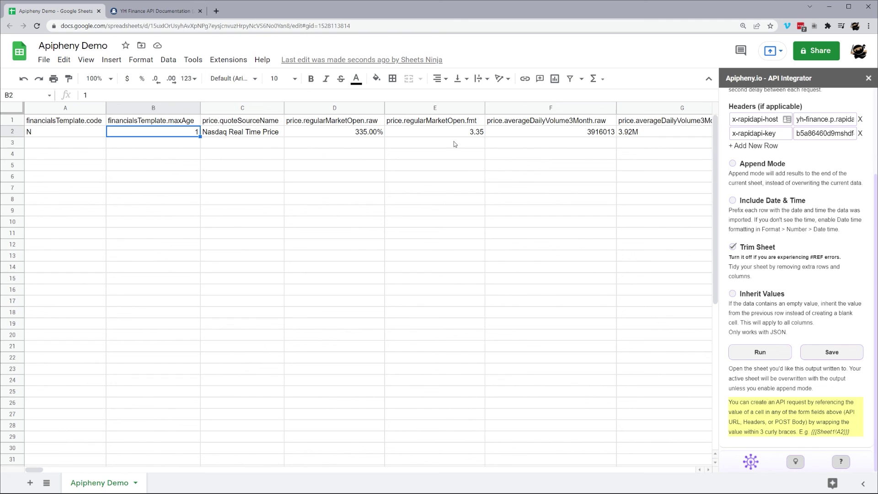
pyautogui.click(155, 11)
# Check the snippet language list for get-profile, leaving it on cURL.
pyautogui.scroll(-3, 91, 296)
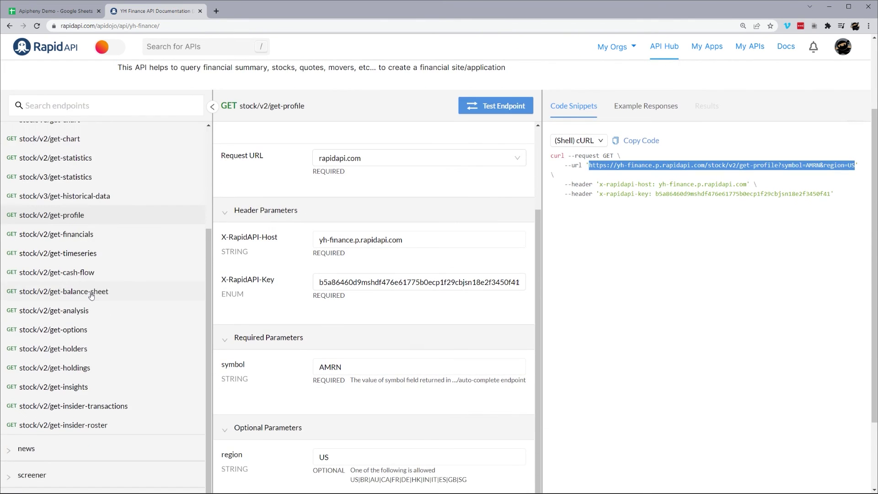
pyautogui.scroll(3, 78, 261)
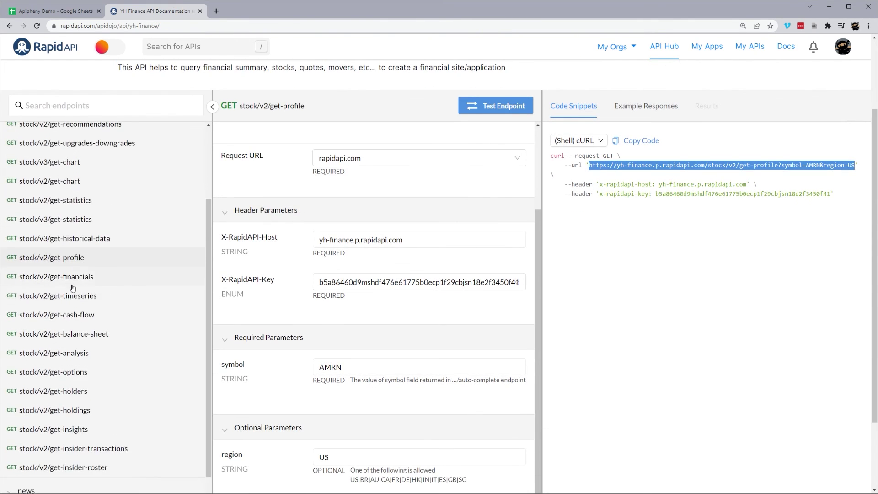
pyautogui.click(579, 141)
pyautogui.click(609, 166)
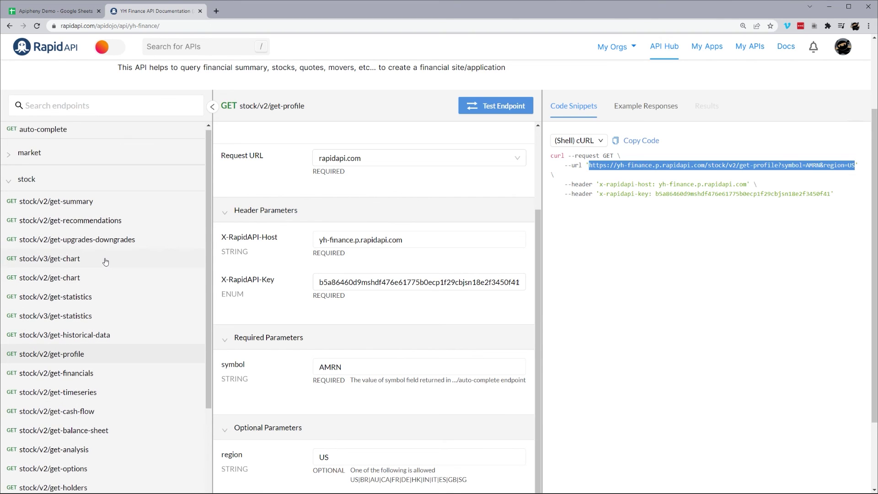
pyautogui.scroll(5, 108, 261)
# Swap the stock group for the market group and review the symbol AMRN and region US parameters.
pyautogui.click(9, 270)
pyautogui.click(9, 240)
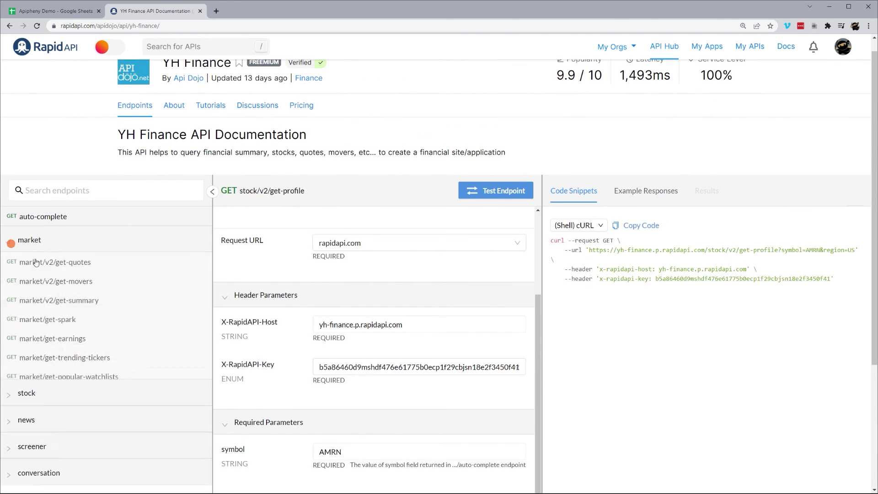
pyautogui.scroll(-4, 280, 311)
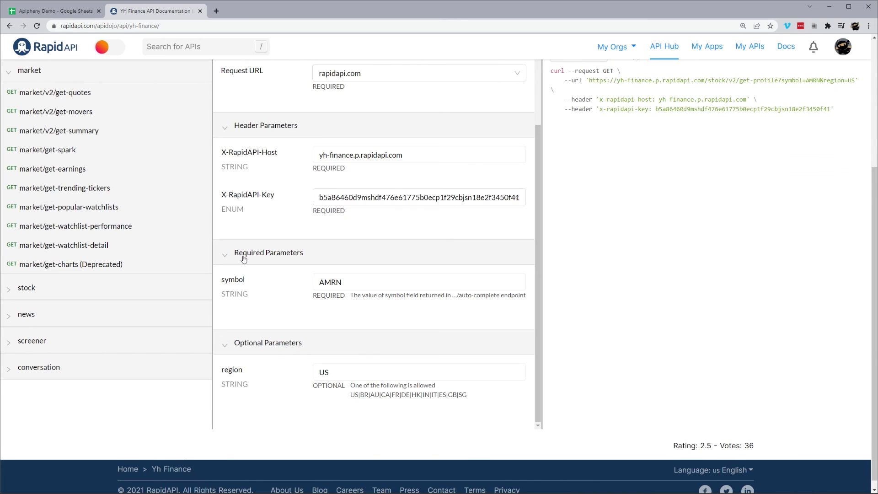
pyautogui.scroll(2, 356, 293)
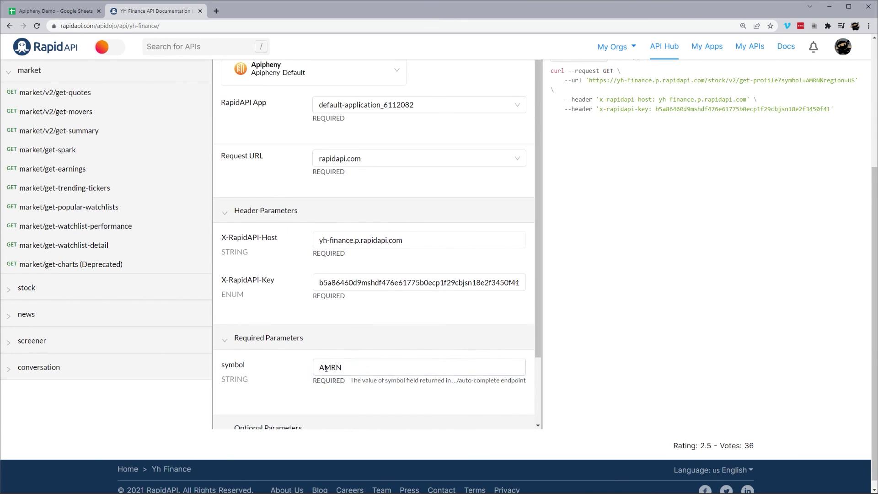
pyautogui.scroll(-2, 356, 293)
pyautogui.click(343, 372)
pyautogui.scroll(5, 271, 249)
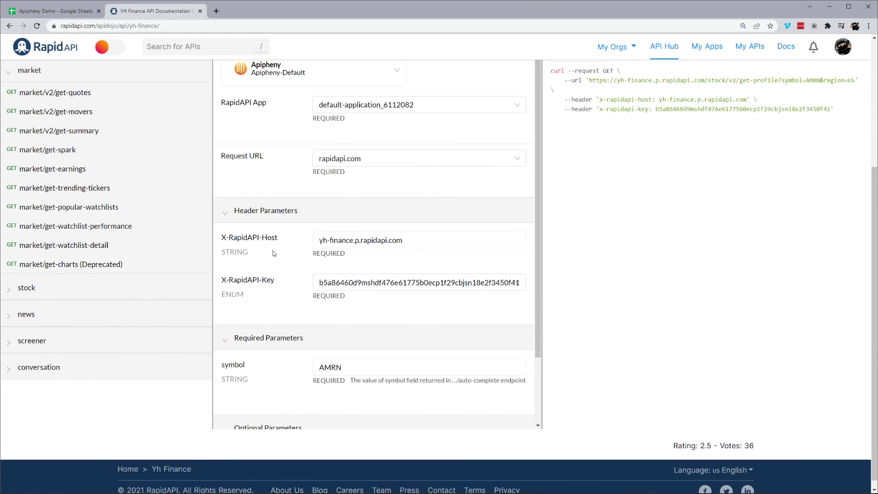